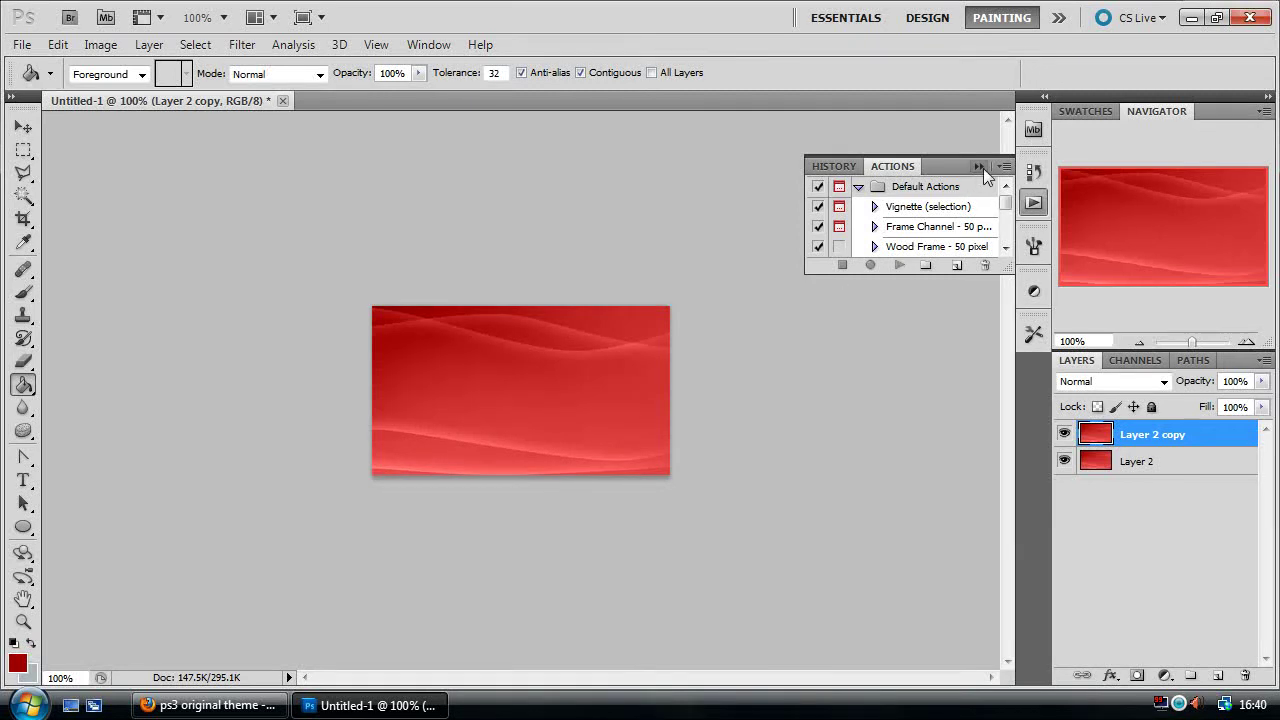
# - Collapse the History/Actions panel and zoom the wavy red canvas to about 201% with the Navigator slider
pyautogui.click(981, 167)
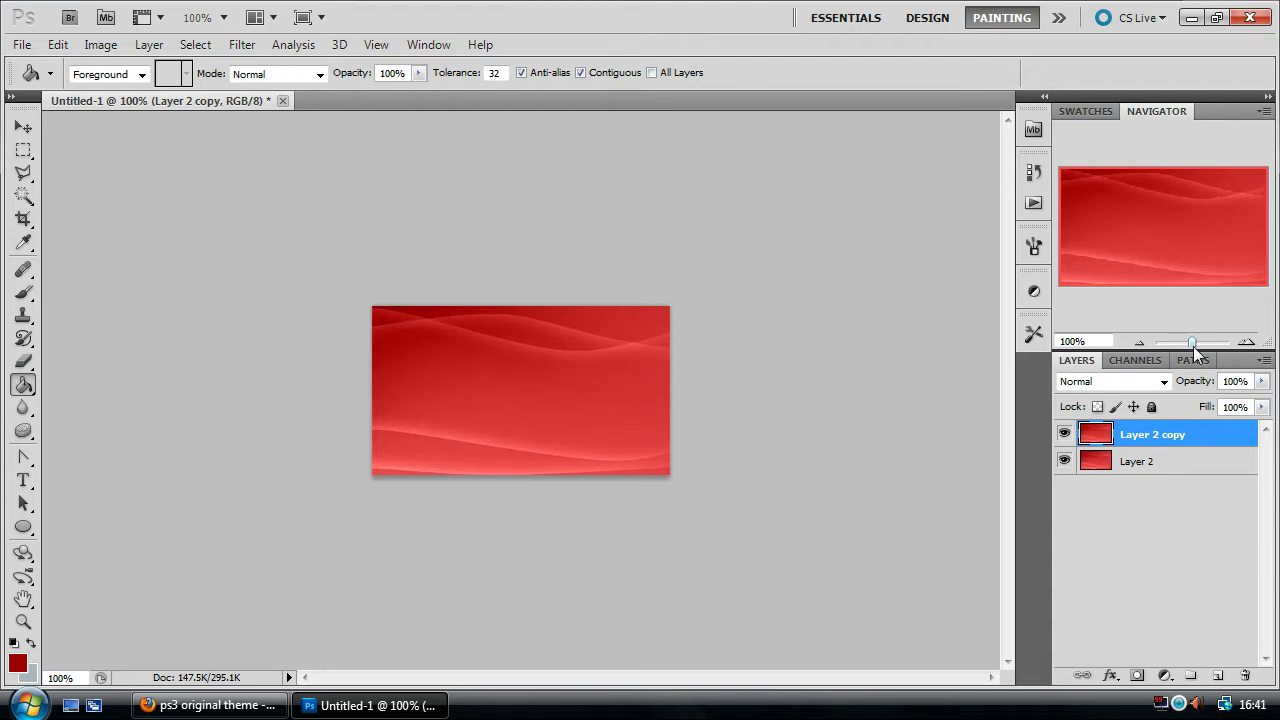
pyautogui.moveTo(1193, 343); pyautogui.dragTo(1199, 344)
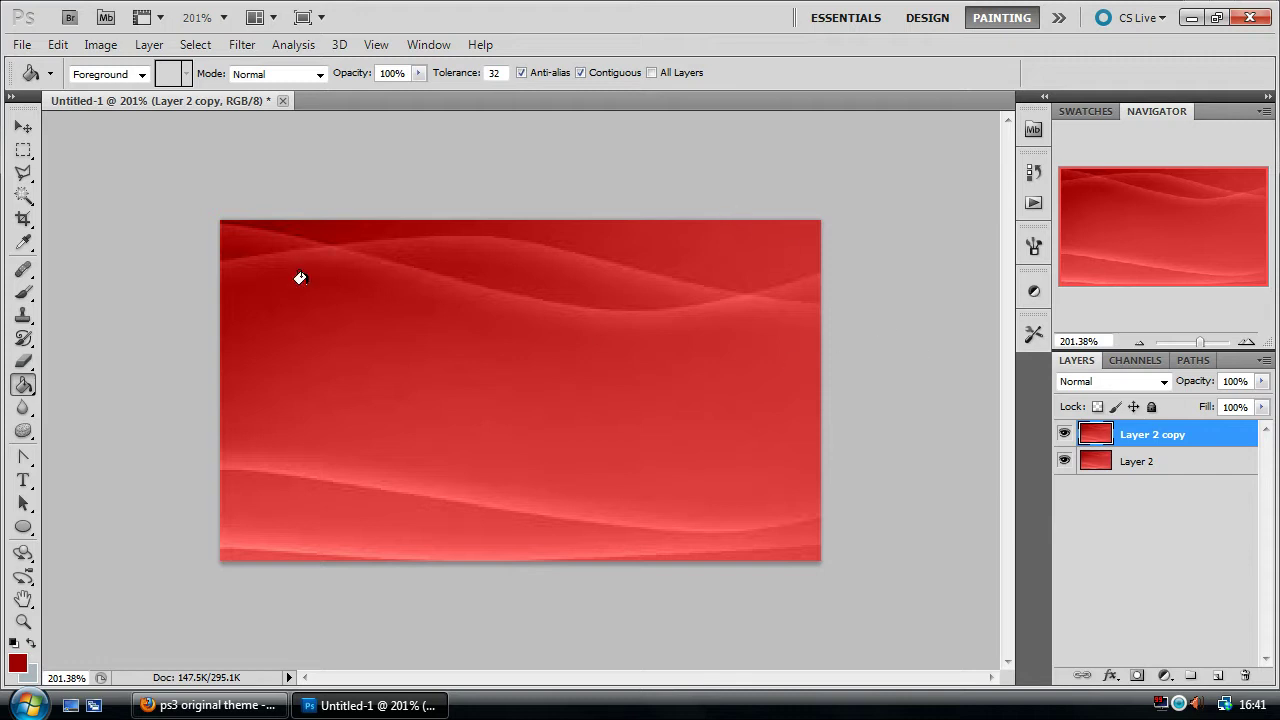
pyautogui.click(1160, 462)
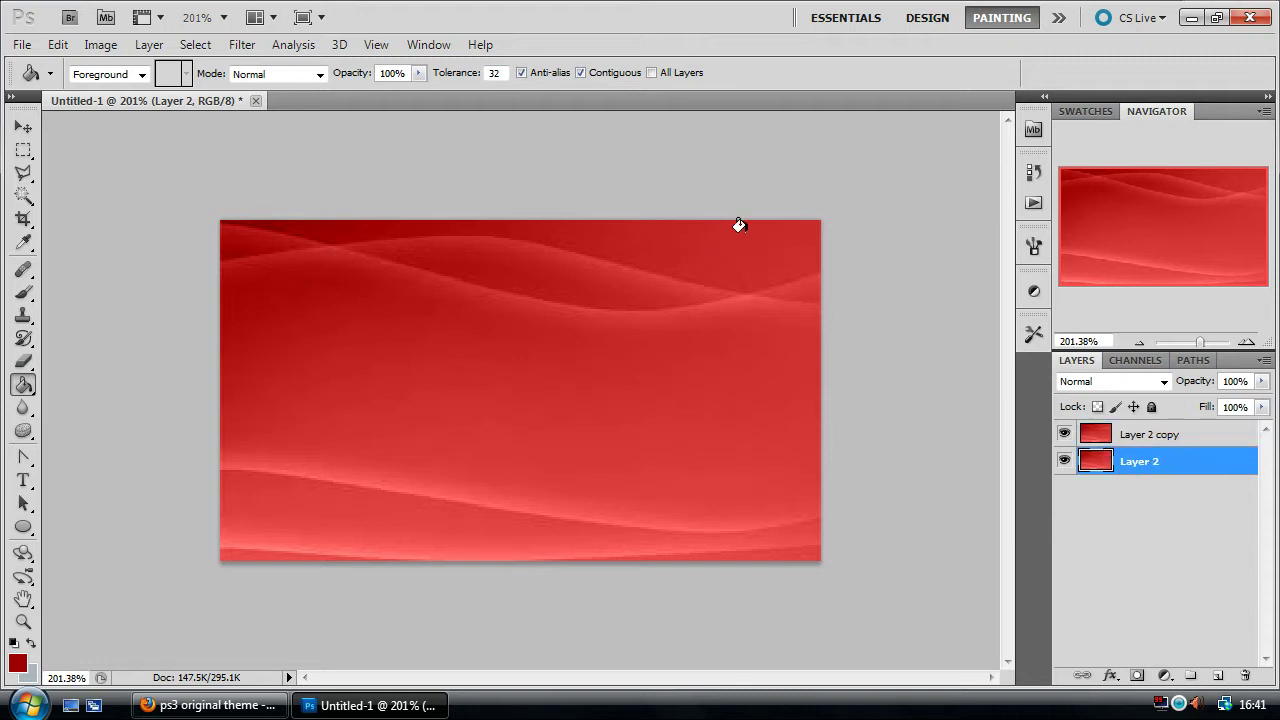
pyautogui.click(1153, 443)
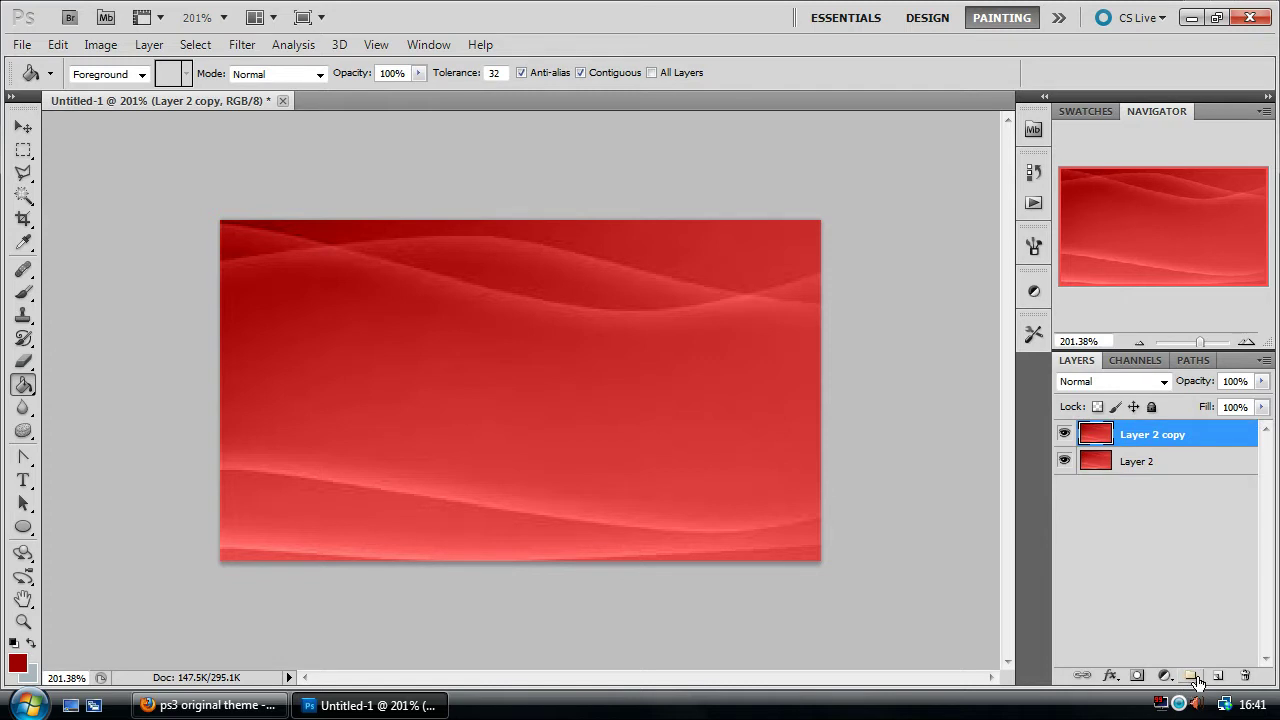
pyautogui.rightClick(1158, 461)
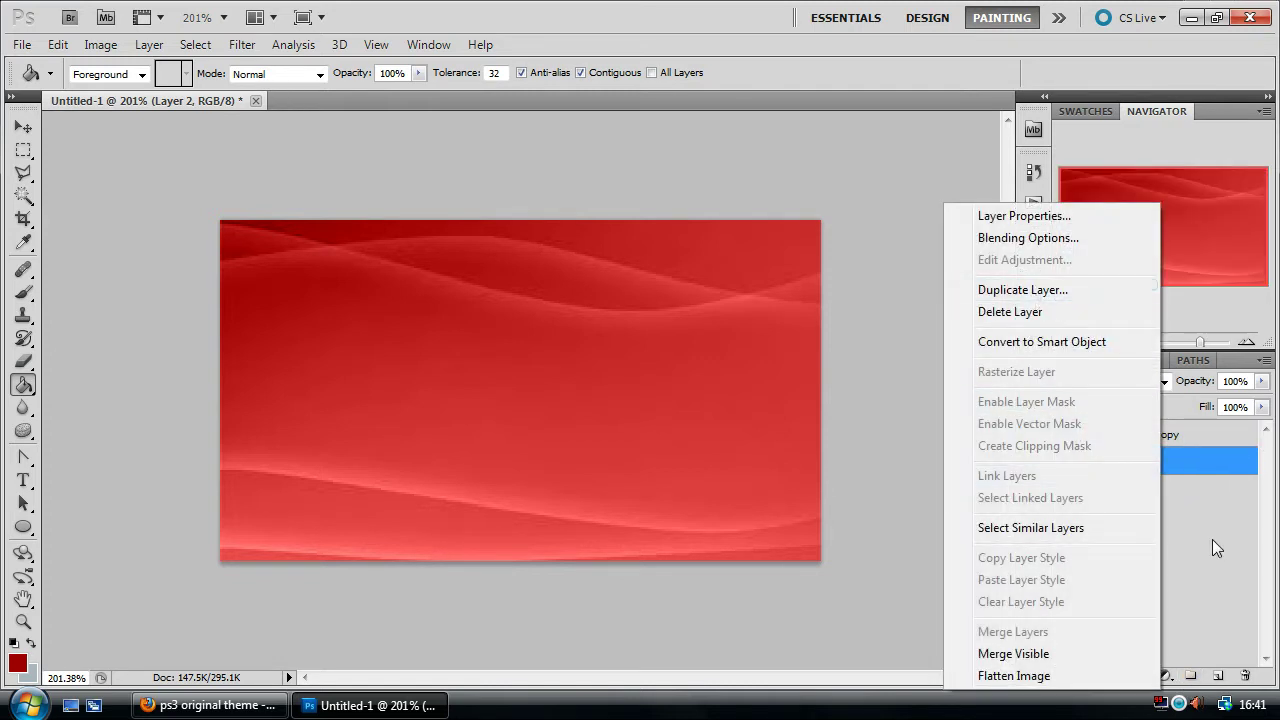
pyautogui.click(1176, 438)
pyautogui.click(1174, 436)
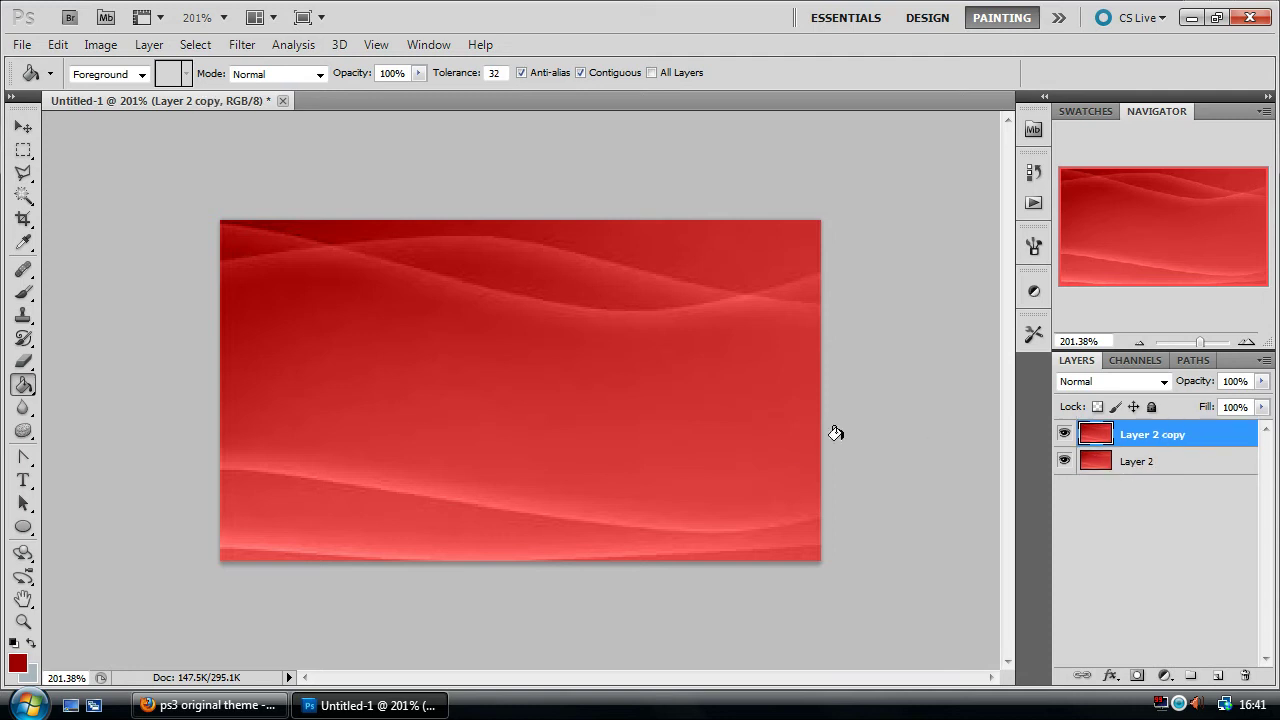
# - With the Polygonal Lasso, select a small triangle cutting off the canvas's top-right corner
pyautogui.click(25, 176)
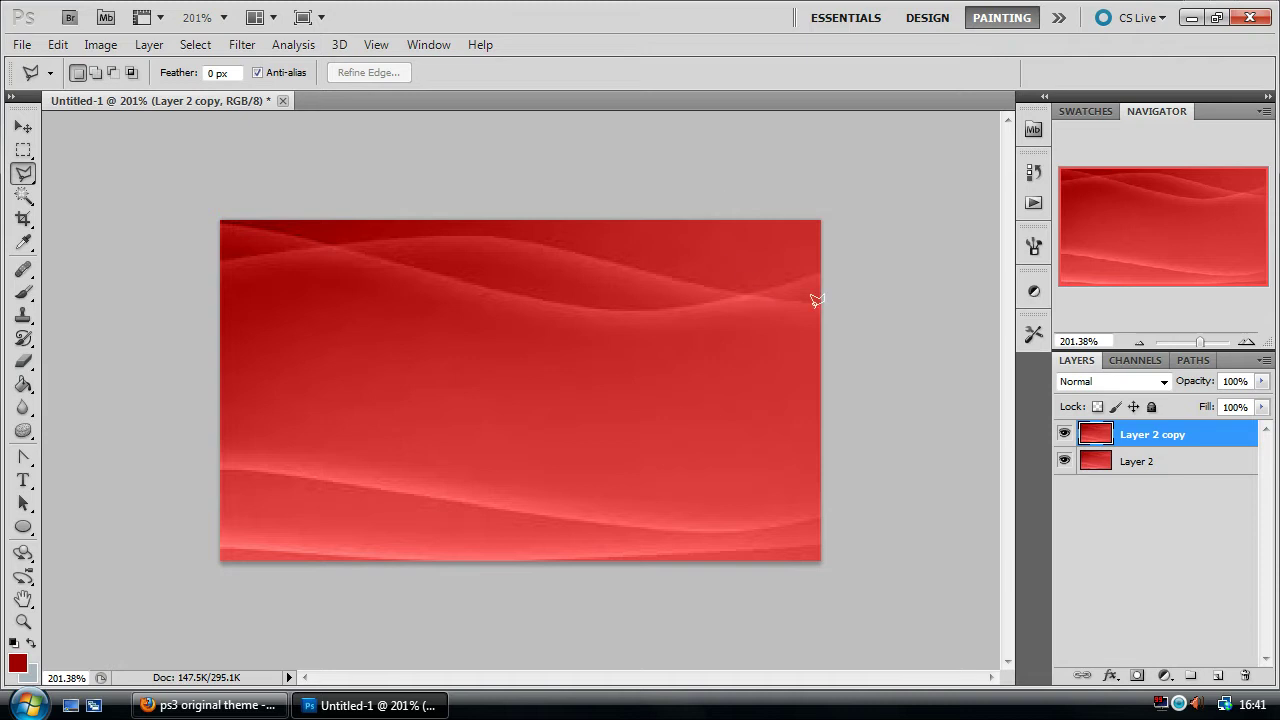
pyautogui.click(768, 268)
pyautogui.click(818, 224)
pyautogui.press('Escape')
pyautogui.click(741, 219)
pyautogui.click(826, 283)
pyautogui.doubleClick(826, 206)
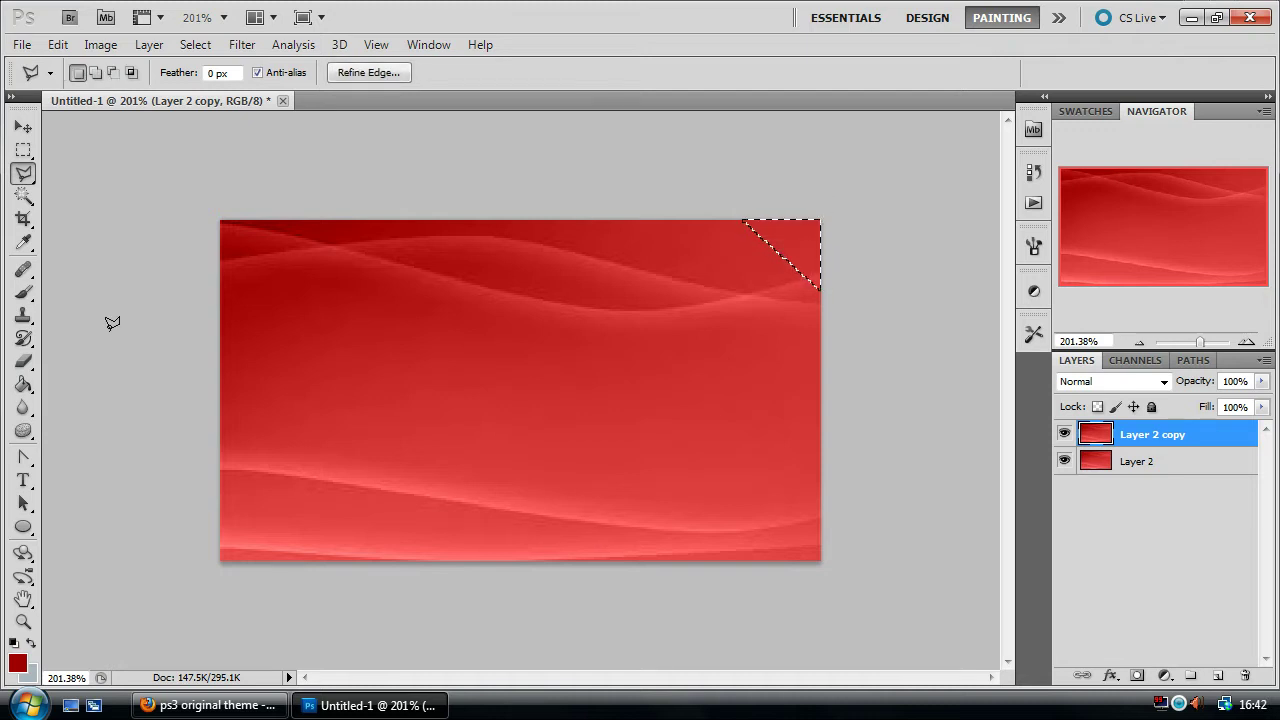
pyautogui.click(24, 293)
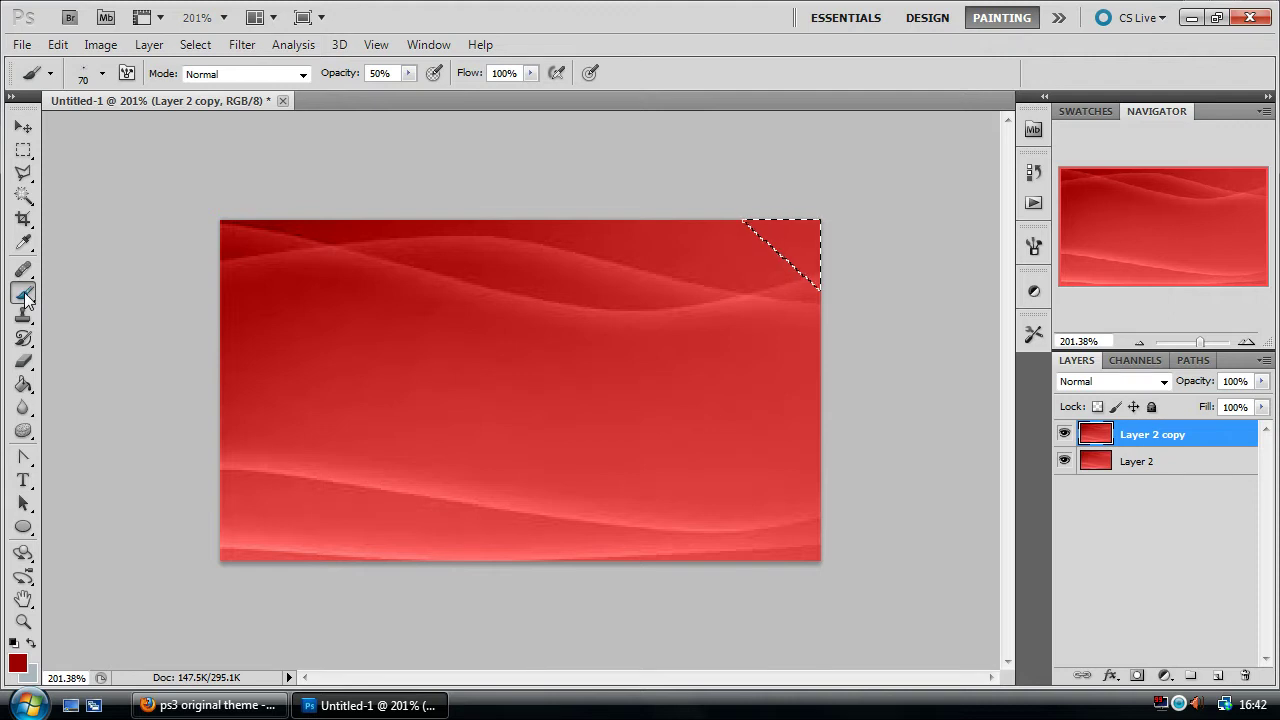
# - Use the regular Brush tool and set the foreground colour to white
pyautogui.rightClick(25, 294)
pyautogui.click(104, 292)
pyautogui.click(18, 666)
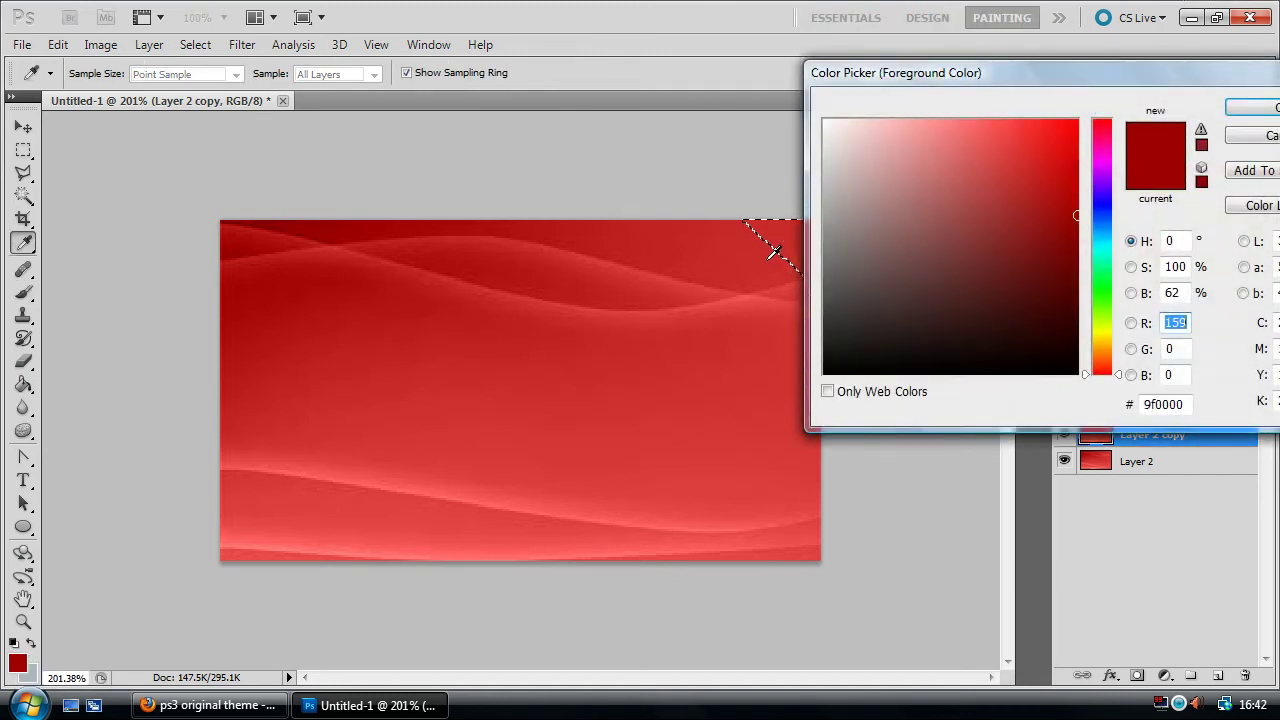
pyautogui.moveTo(852, 141); pyautogui.dragTo(752, 88)
pyautogui.press('Return')
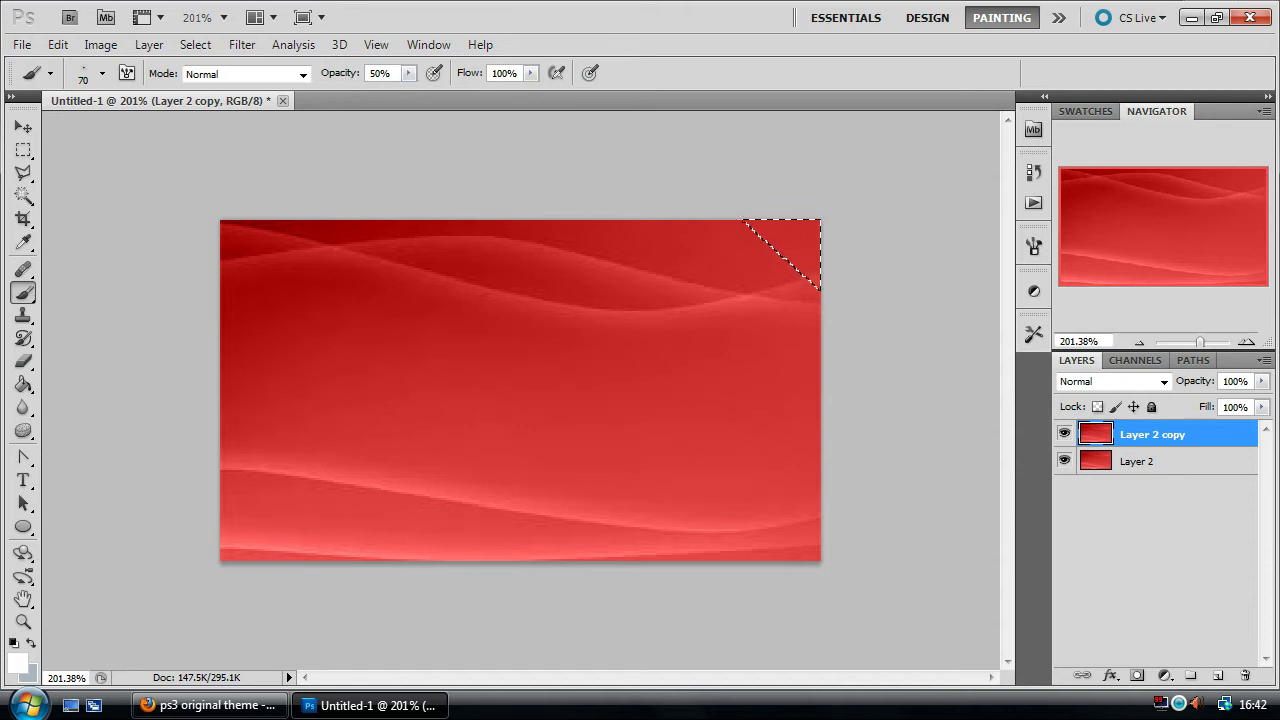
# - Pick a smaller soft round brush tip and paint a white highlight inside the corner triangle
pyautogui.click(52, 75)
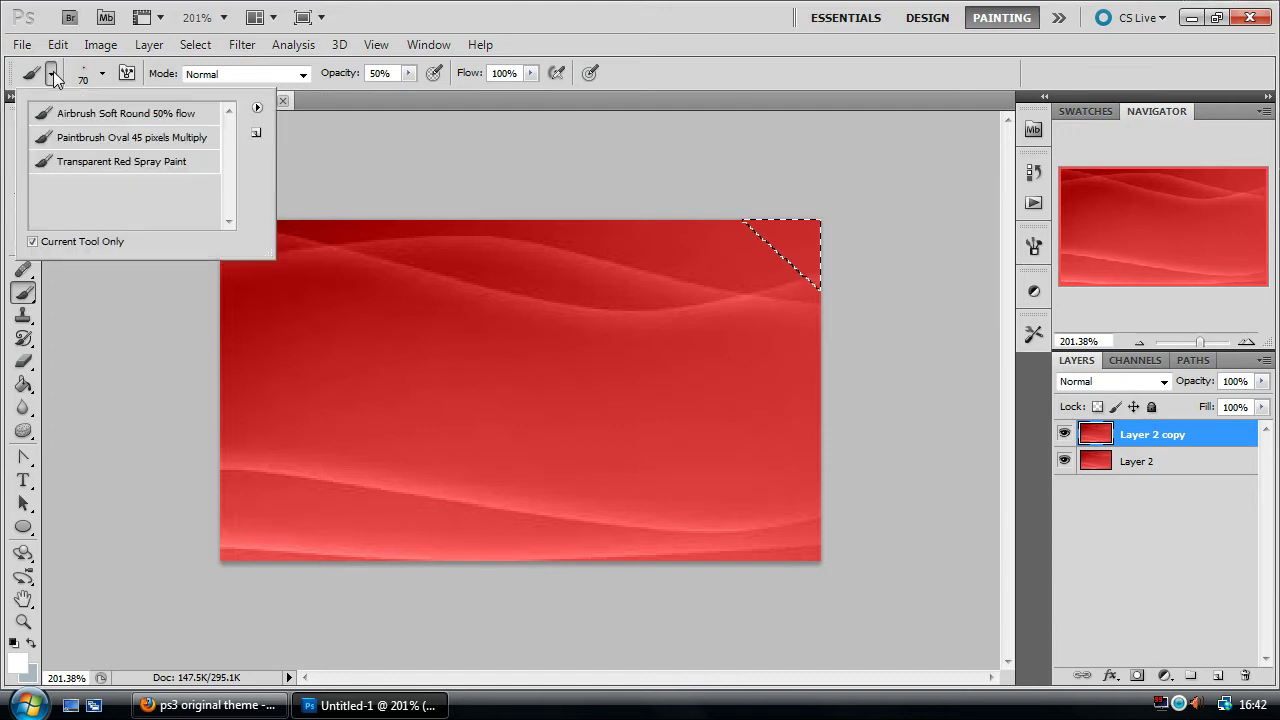
pyautogui.click(52, 75)
pyautogui.click(101, 73)
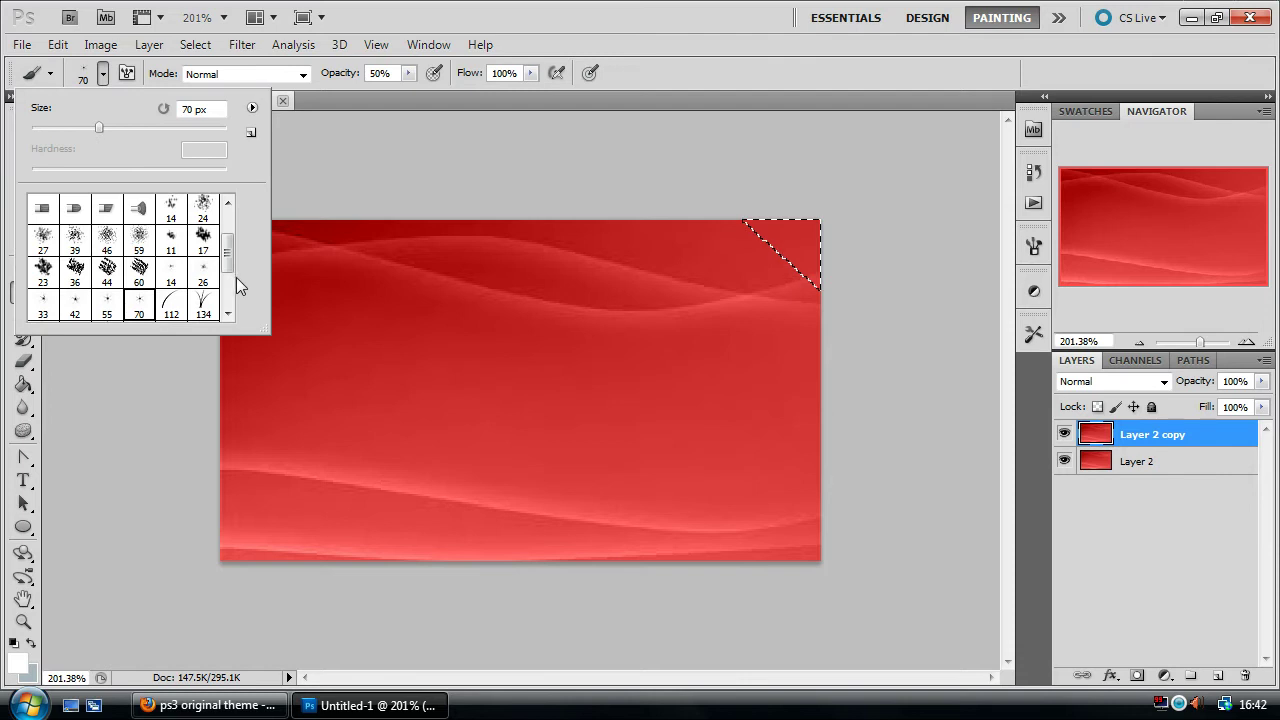
pyautogui.moveTo(228, 265); pyautogui.dragTo(226, 220)
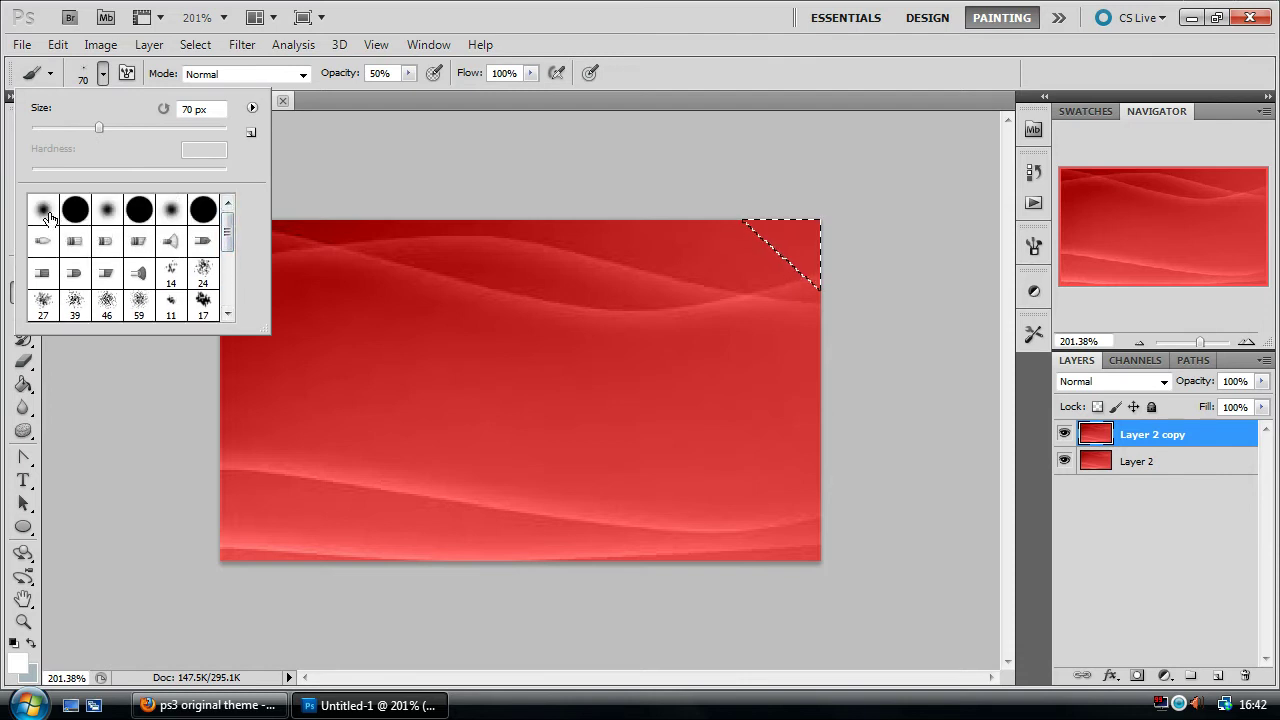
pyautogui.click(48, 217)
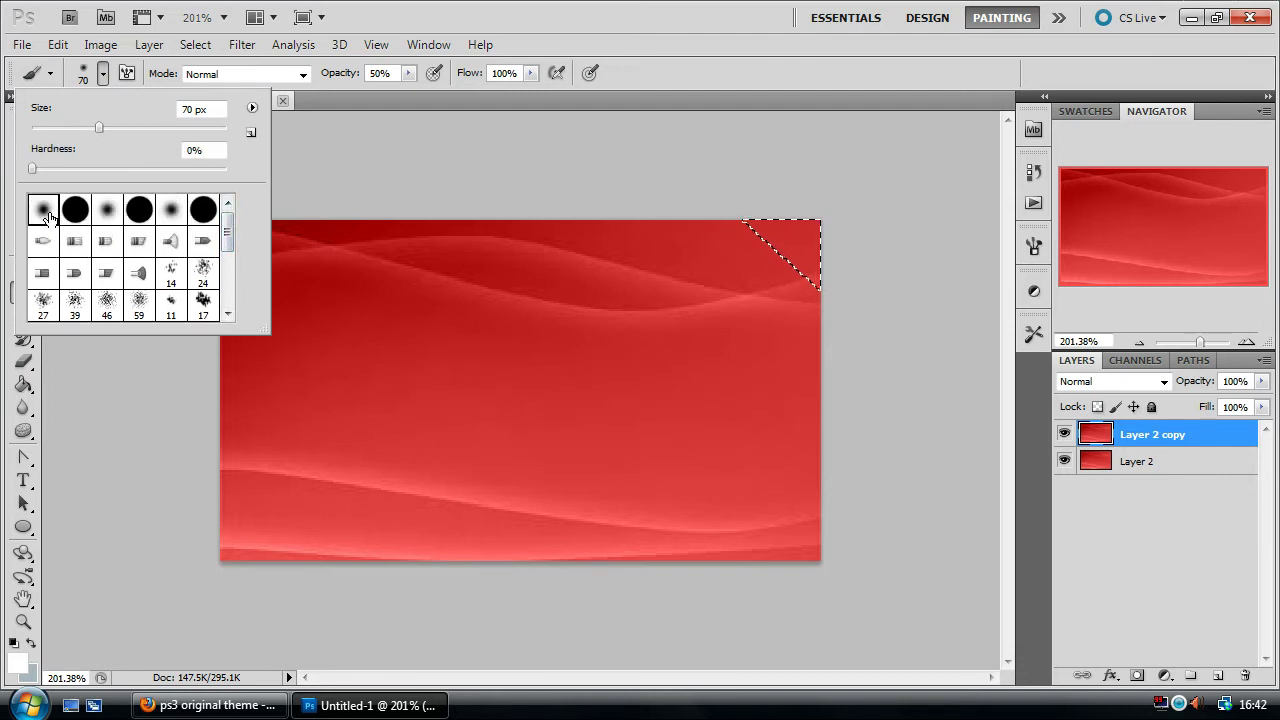
pyautogui.click(445, 152)
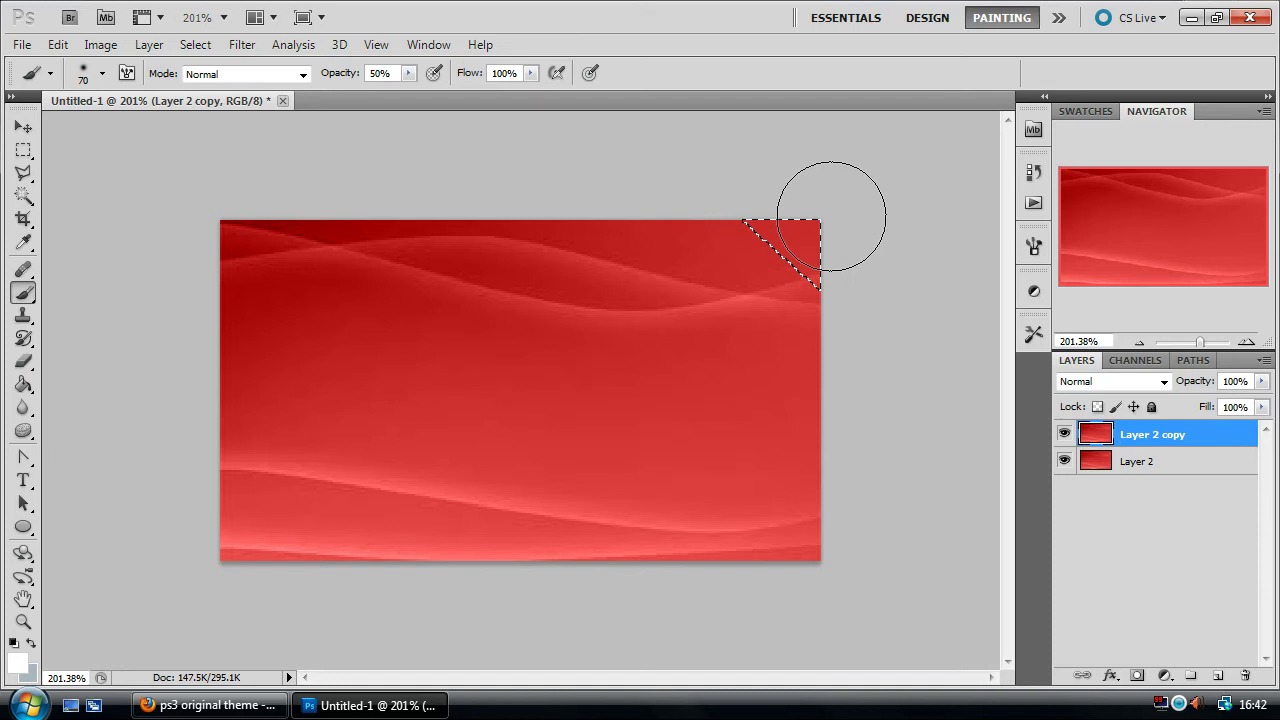
pyautogui.press('[')
pyautogui.press('[')
pyautogui.press('[')
pyautogui.press('[')
pyautogui.press('[')
pyautogui.press('[')
pyautogui.press('[')
pyautogui.press('[')
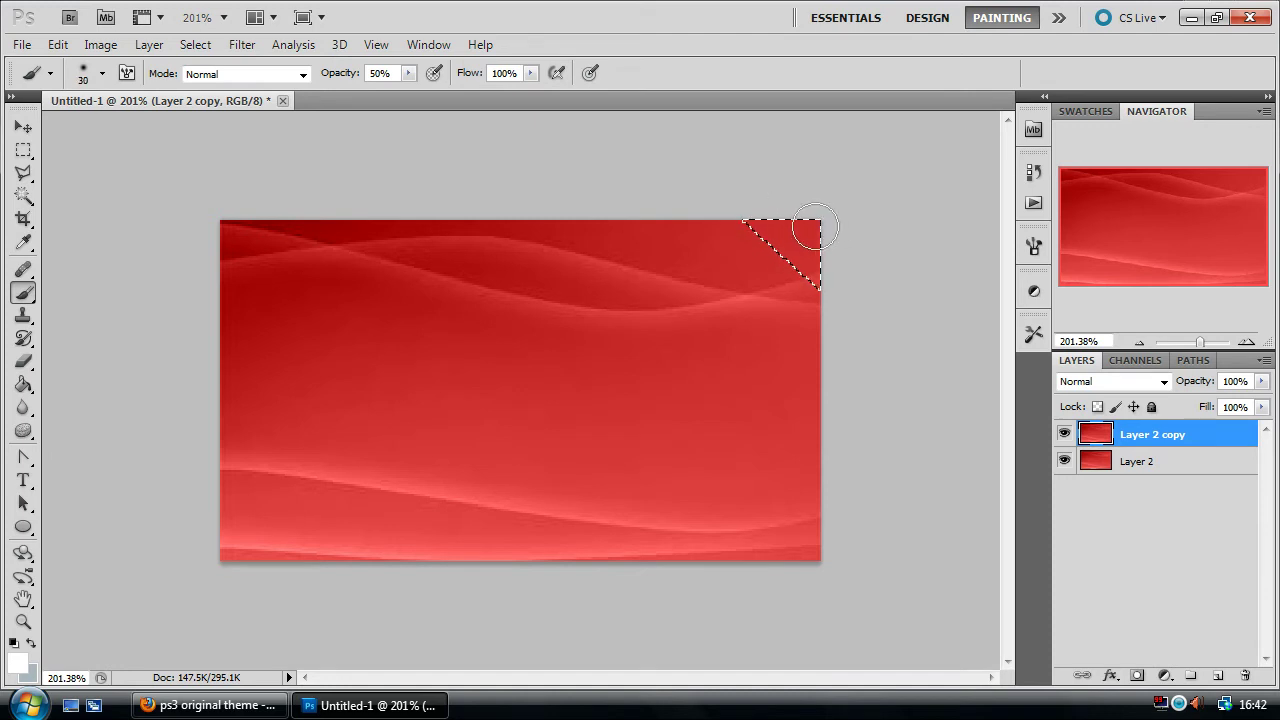
pyautogui.click(815, 228)
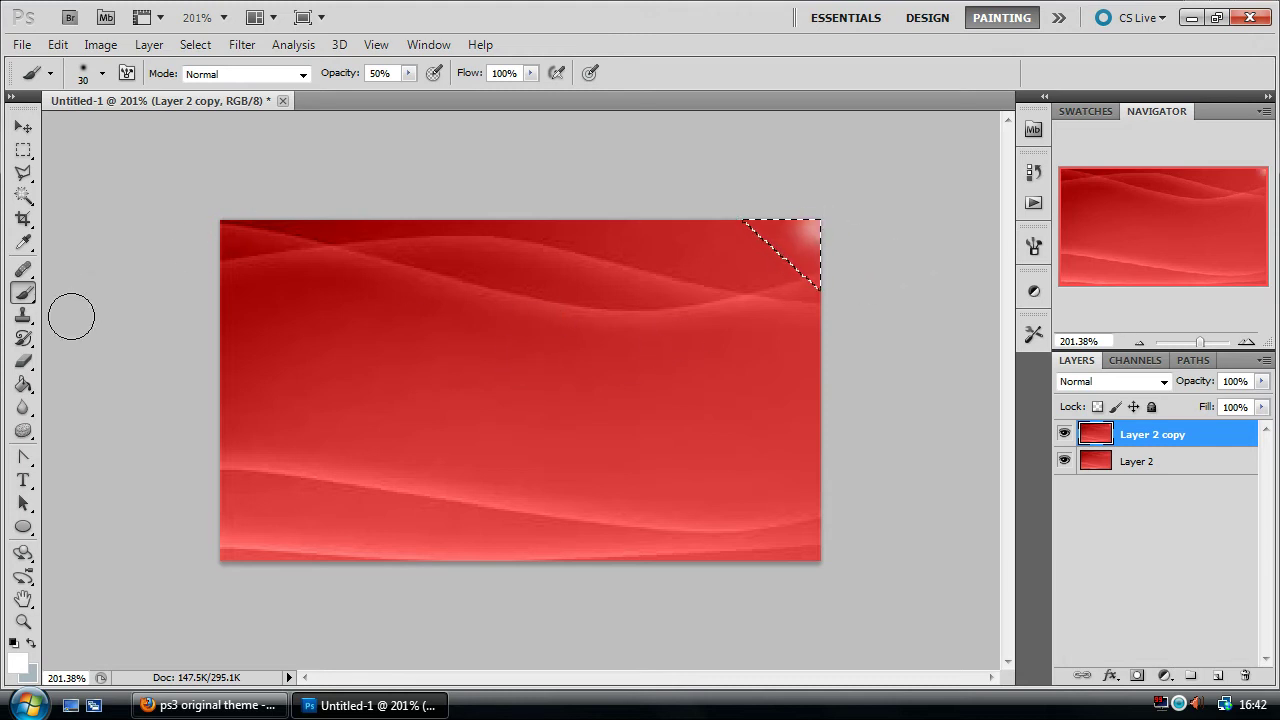
# - Set up a Foreground to Transparent gradient whose left stop is the sampled dark red 950101
pyautogui.moveTo(23, 384); pyautogui.dragTo(98, 376)
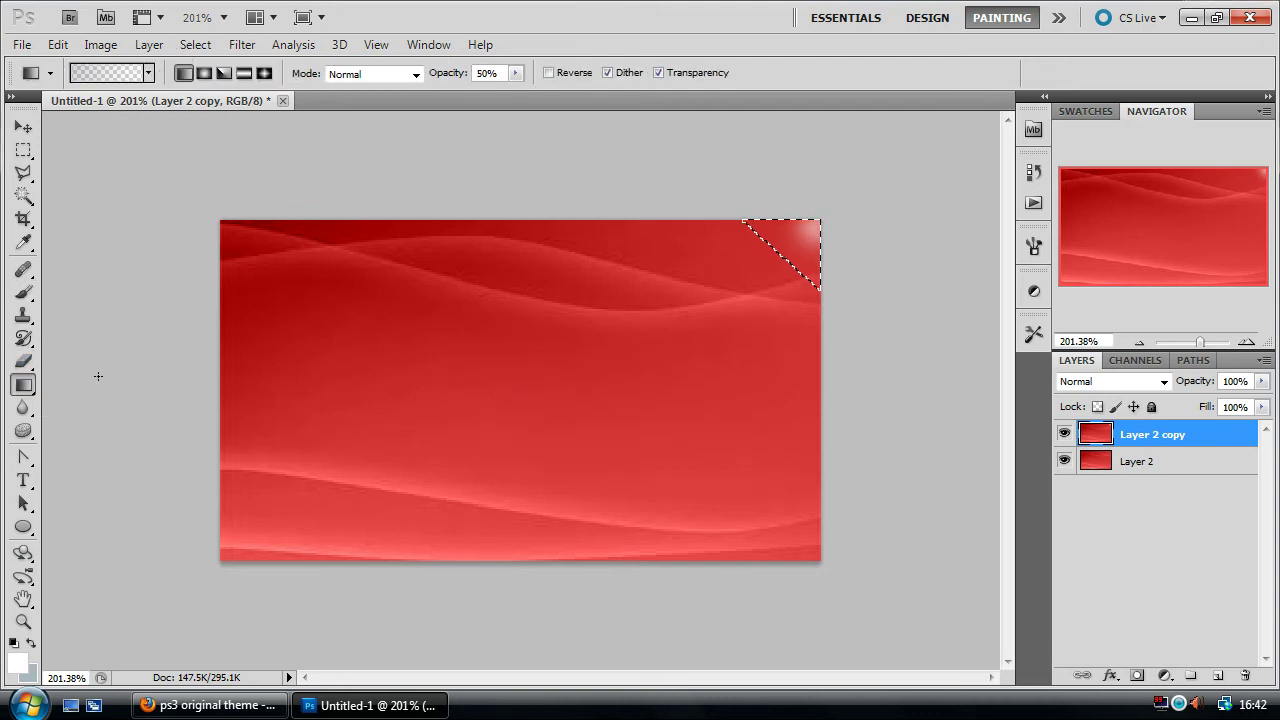
pyautogui.click(96, 77)
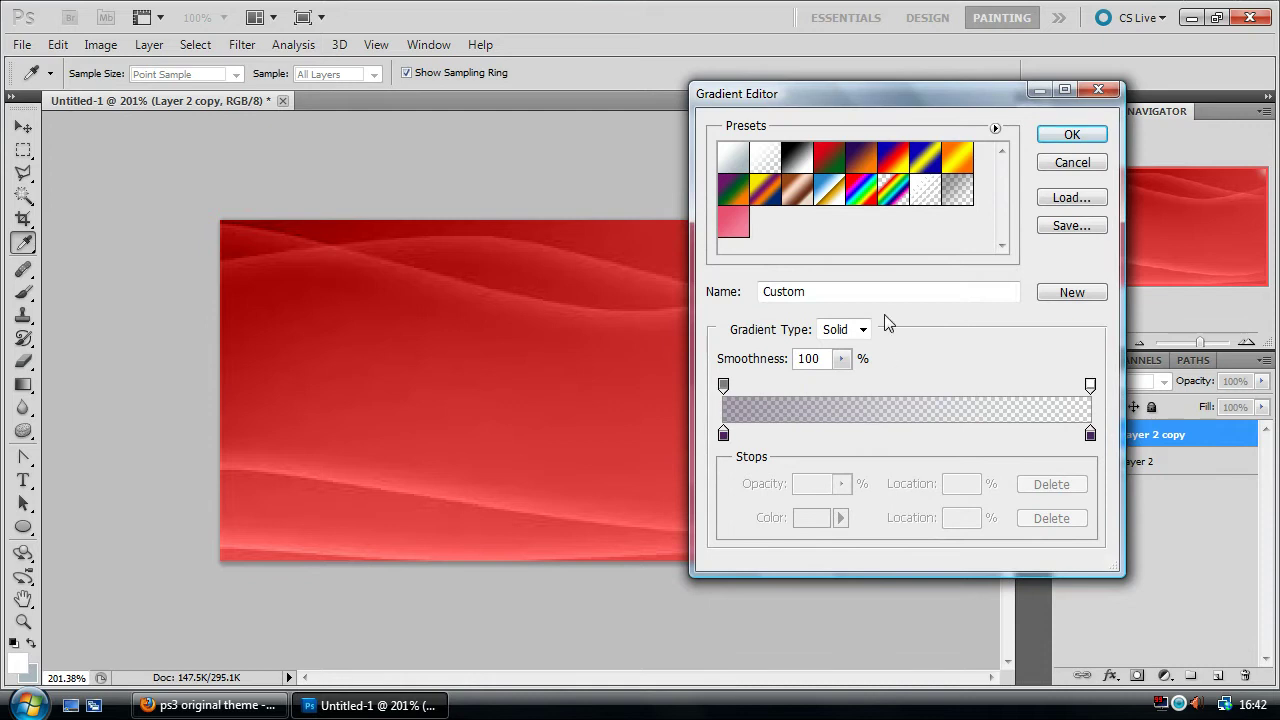
pyautogui.click(767, 158)
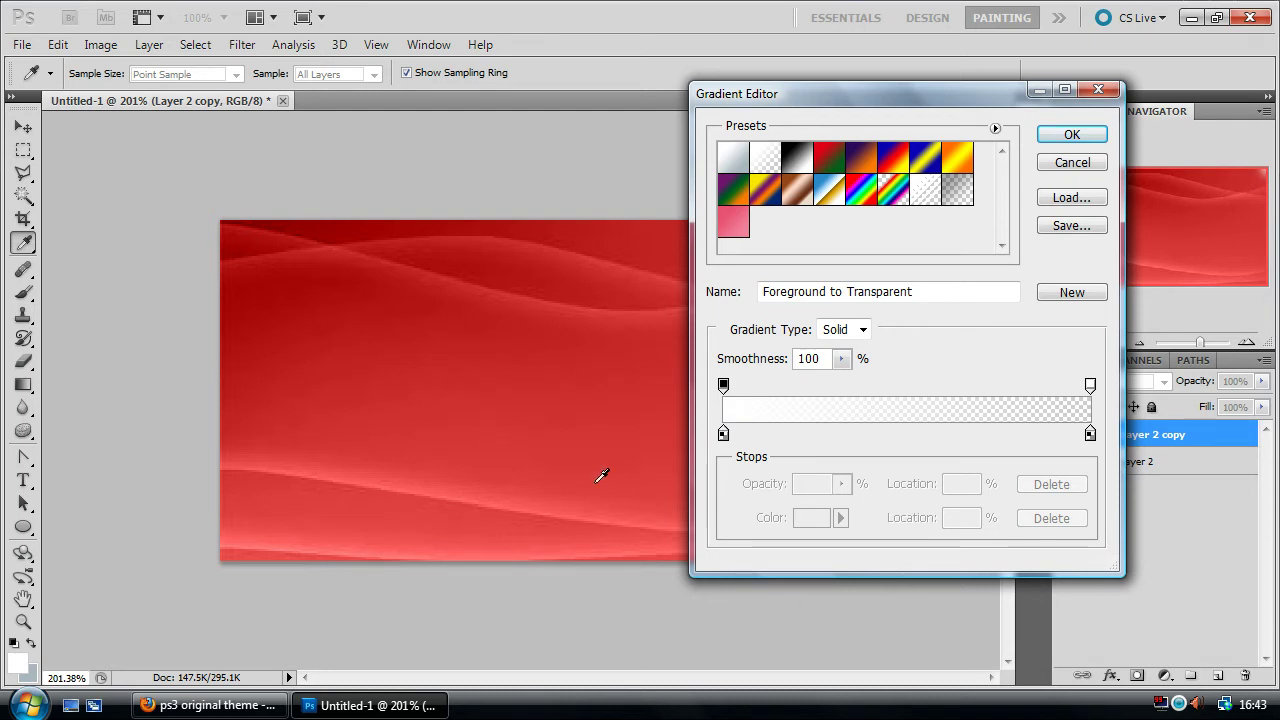
pyautogui.click(723, 434)
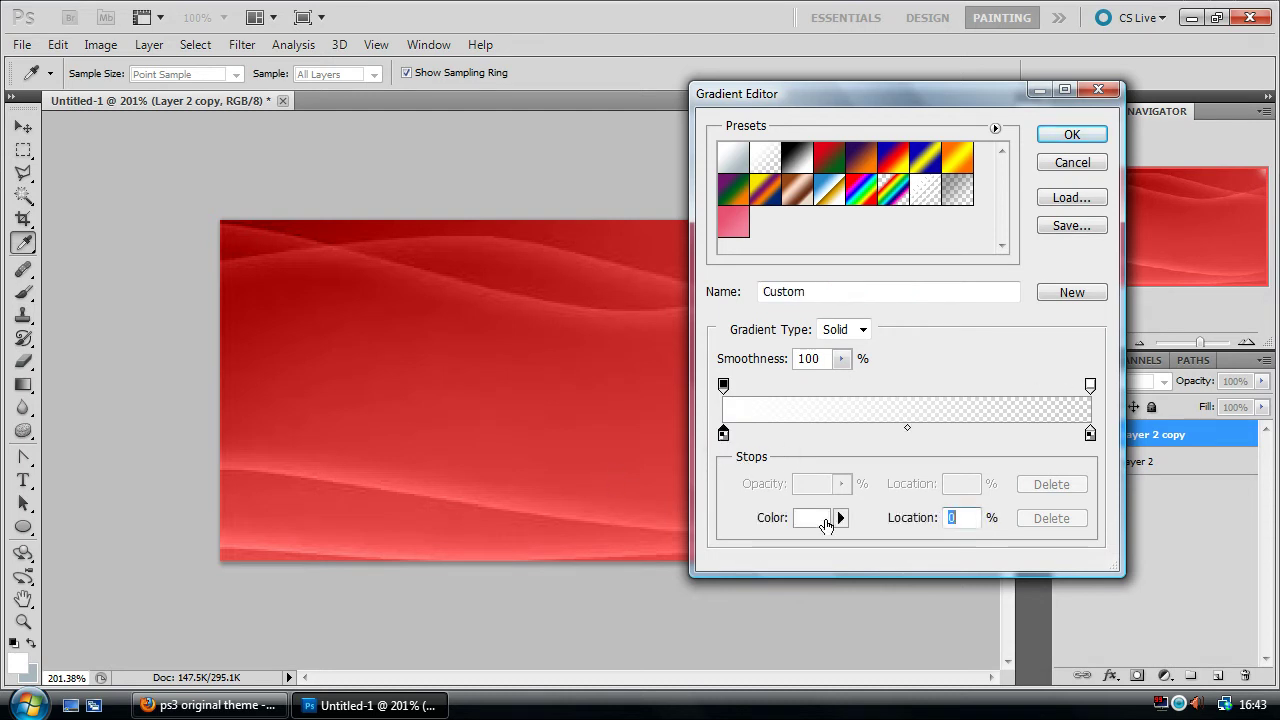
pyautogui.click(815, 517)
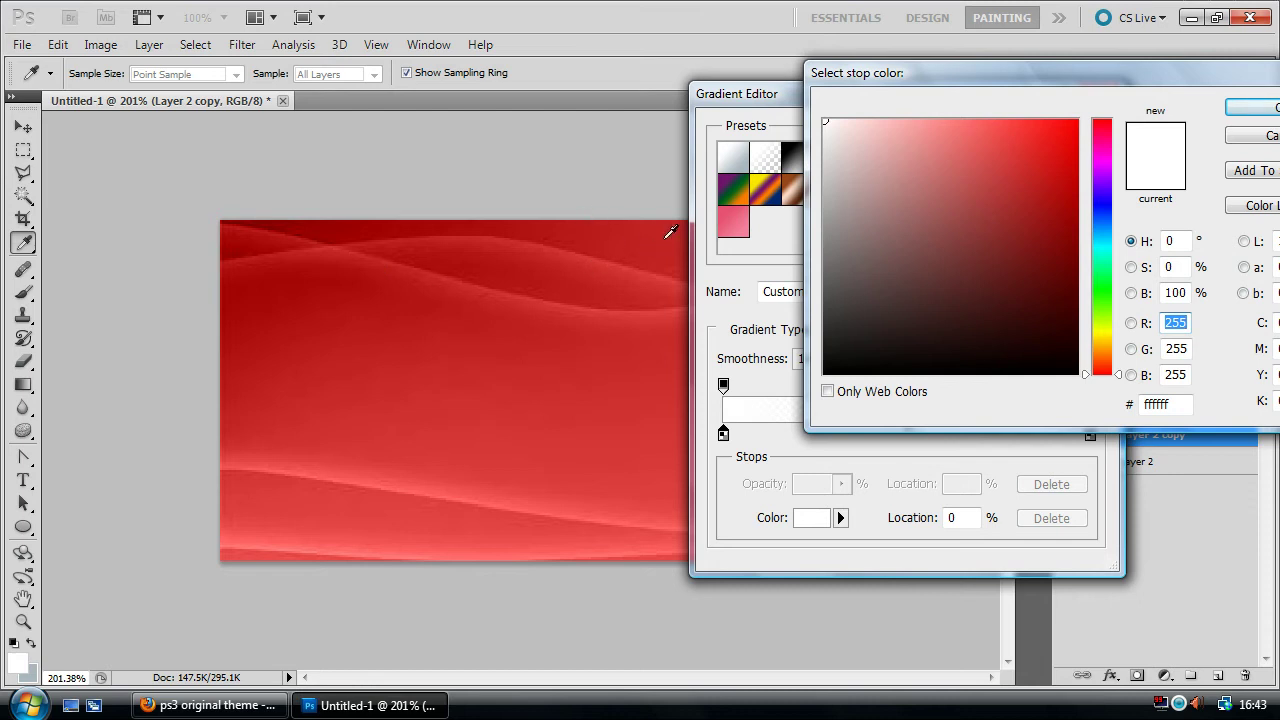
pyautogui.click(318, 222)
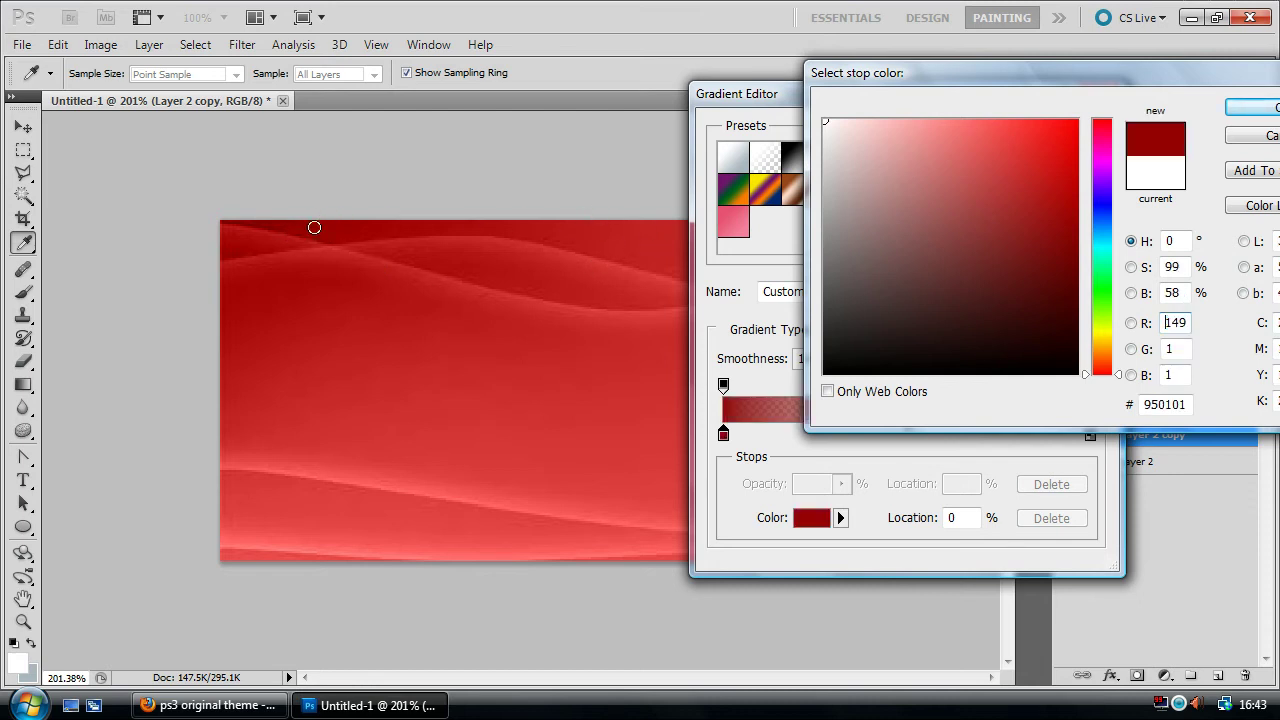
pyautogui.click(1240, 112)
pyautogui.click(1071, 133)
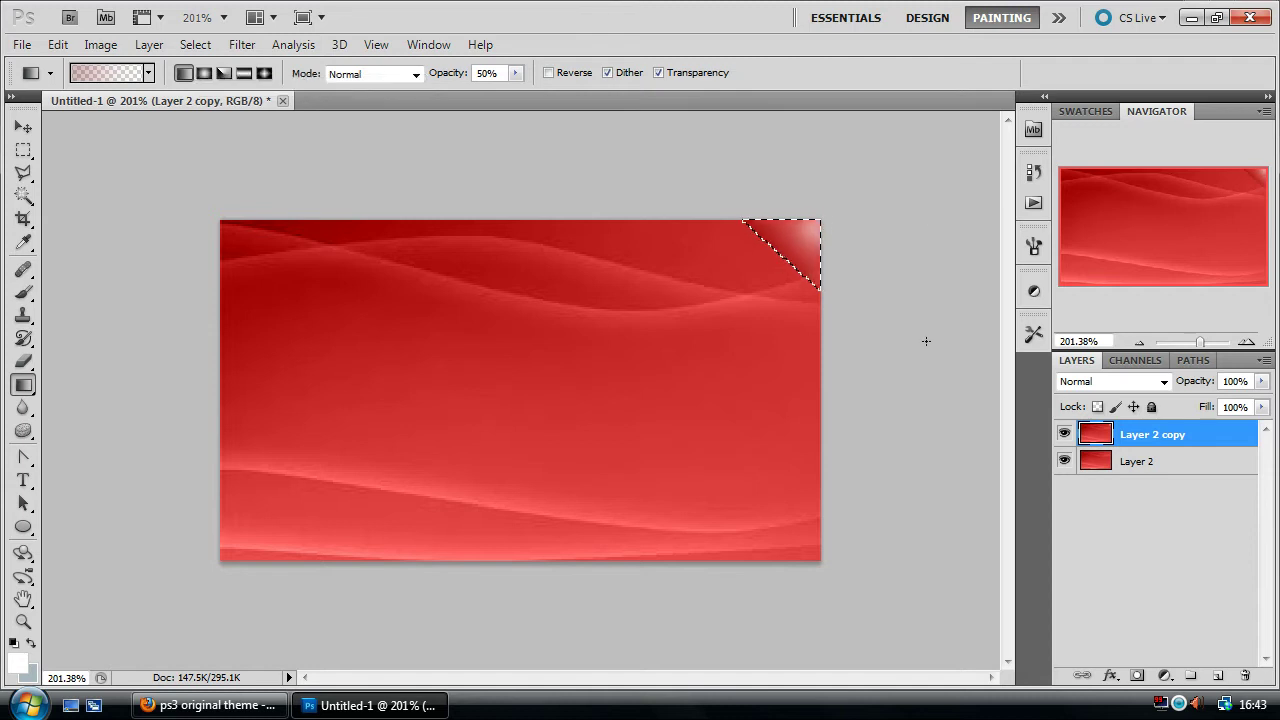
# - Clear the corner triangle selection and choose the Rectangular Marquee tool for the corner
pyautogui.click(24, 150)
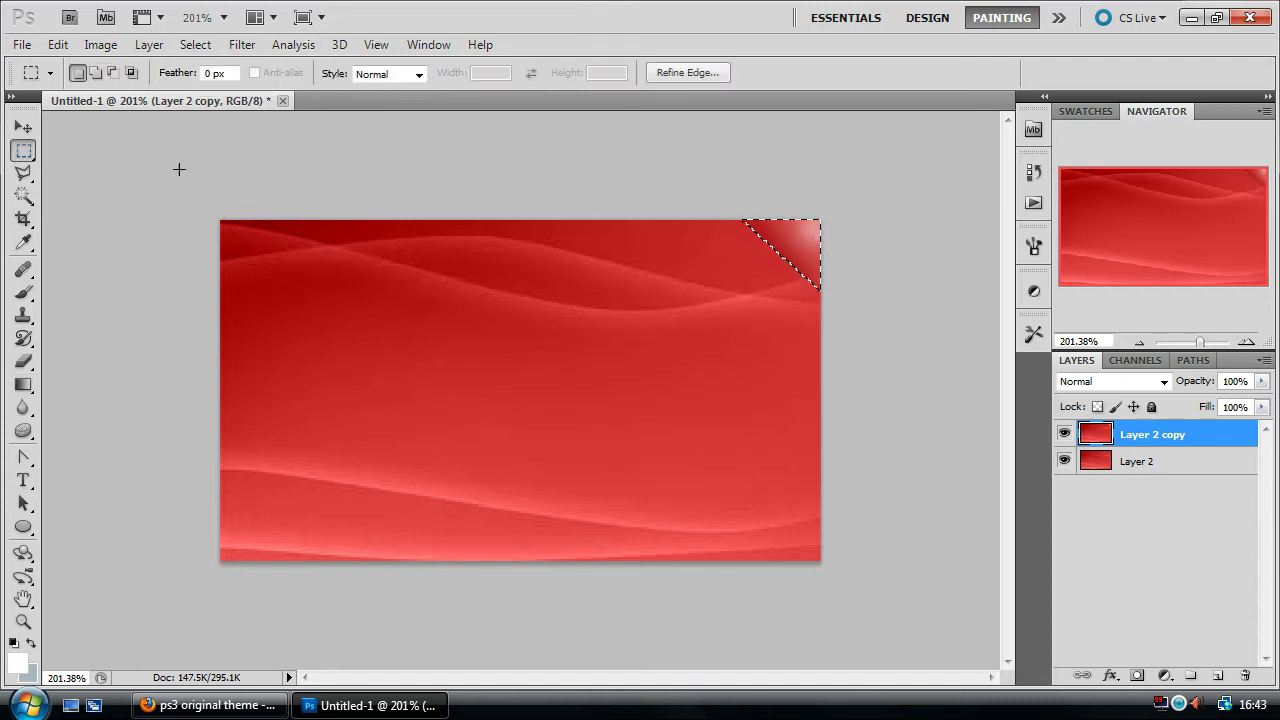
pyautogui.click(731, 254)
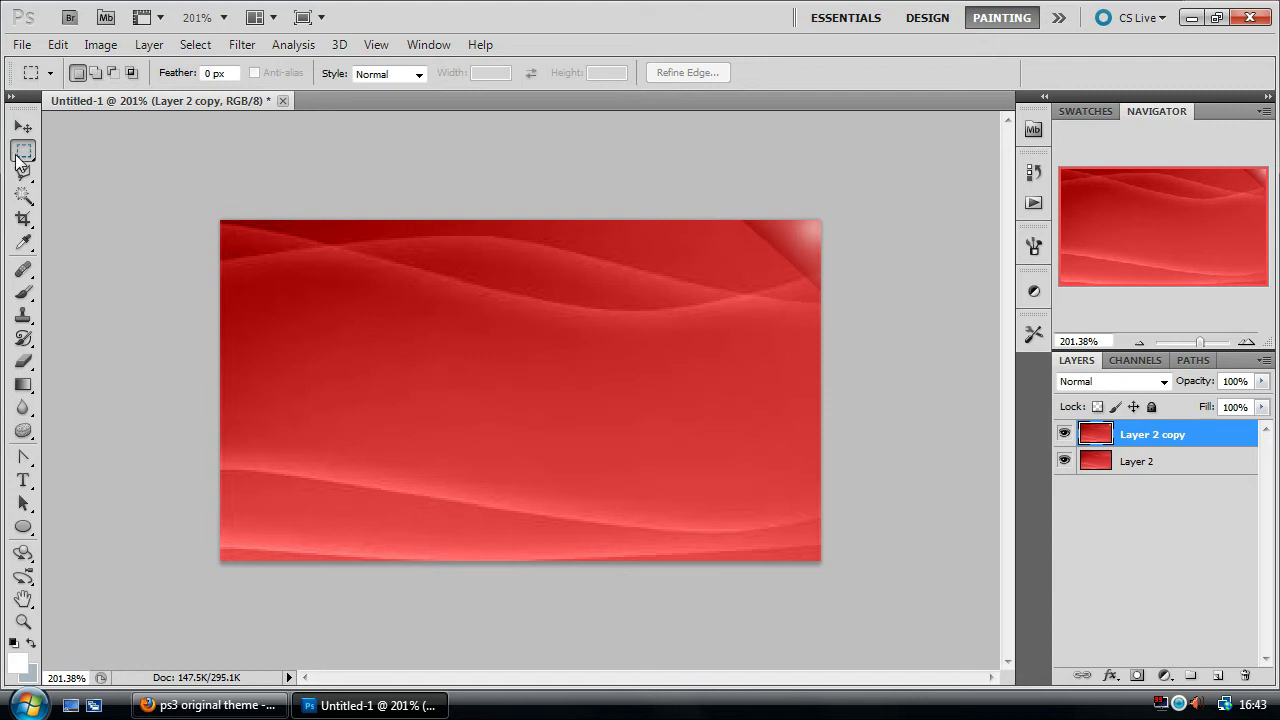
pyautogui.click(22, 157)
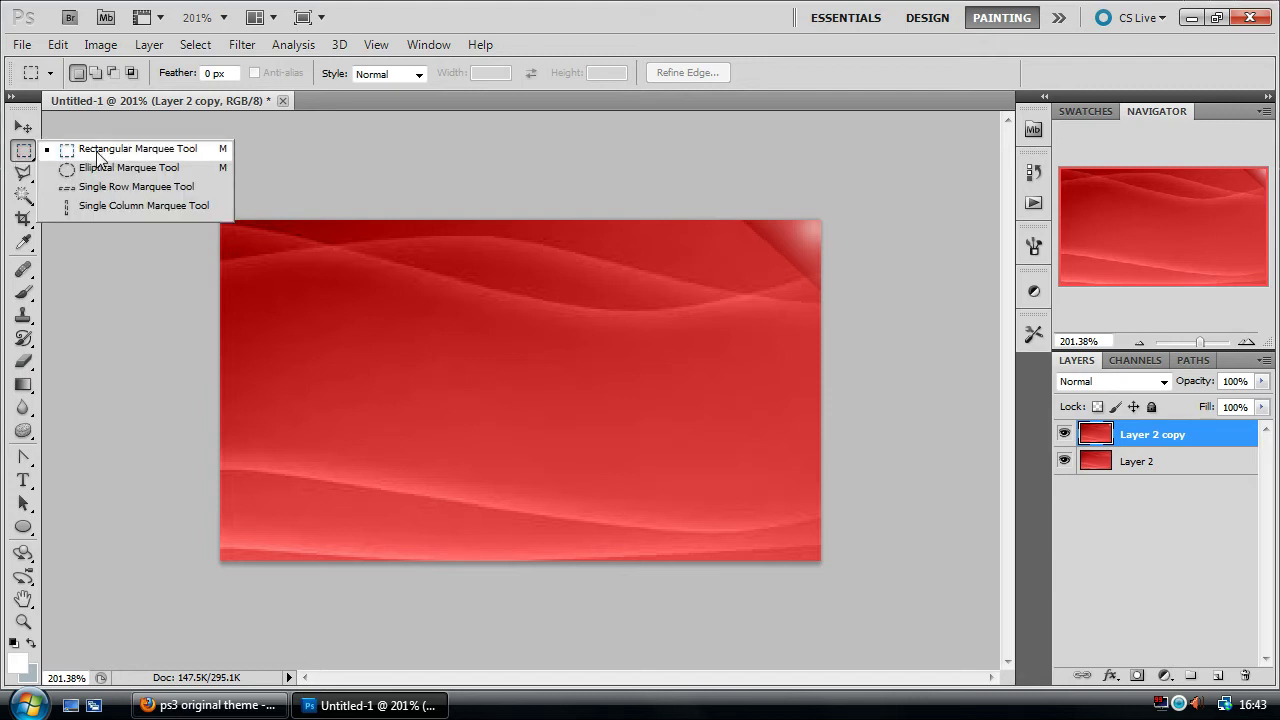
pyautogui.click(100, 150)
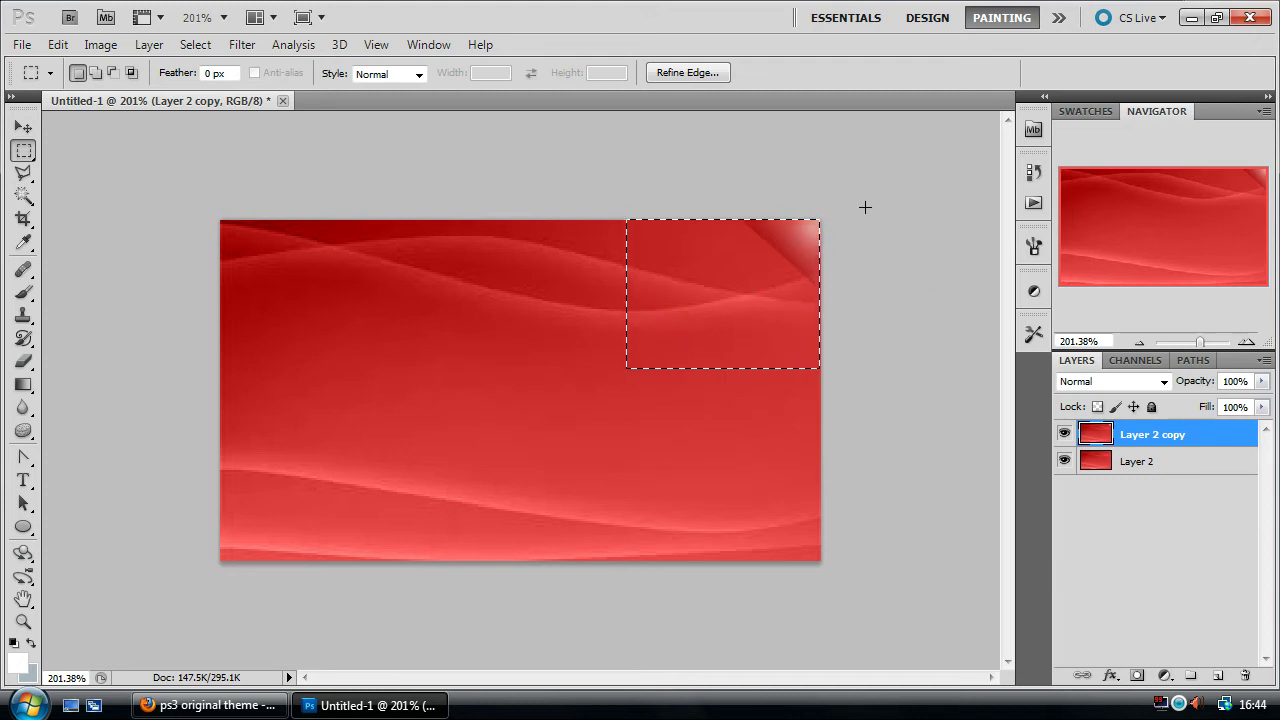
# - Put a Warp grid over the selected top-right corner and zoom in to about 700%
pyautogui.click(58, 45)
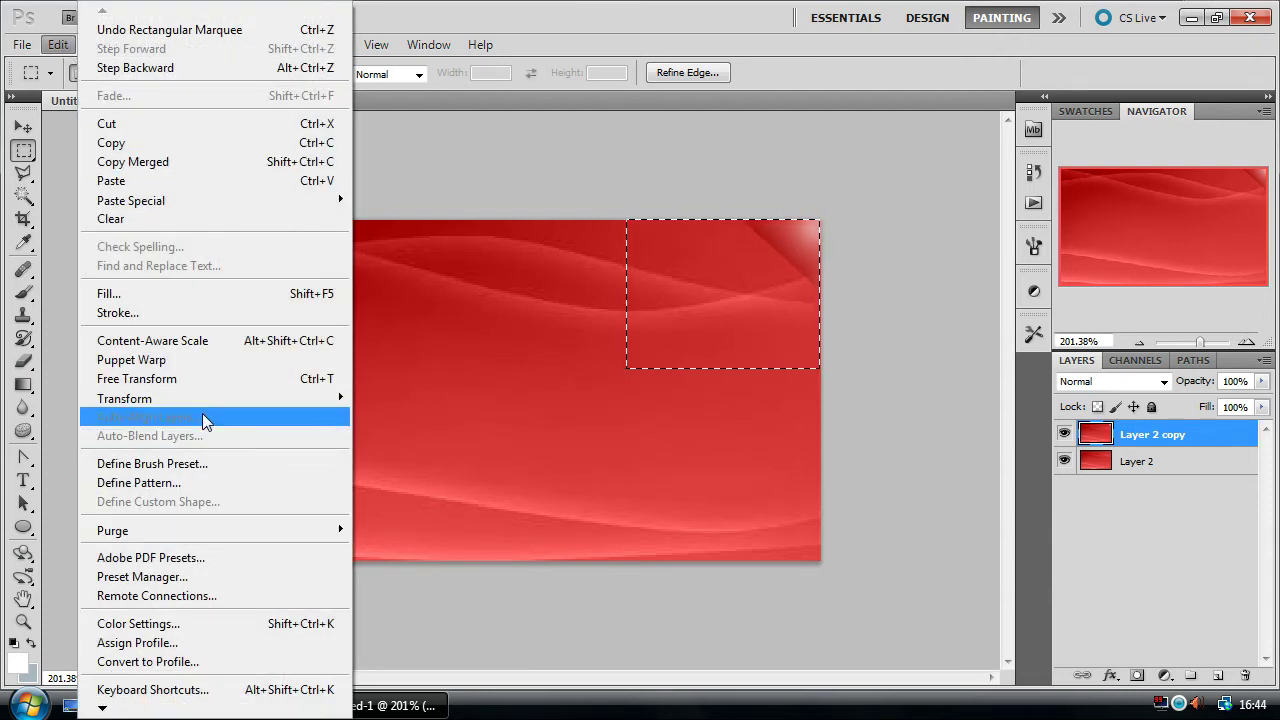
pyautogui.moveTo(323, 399)
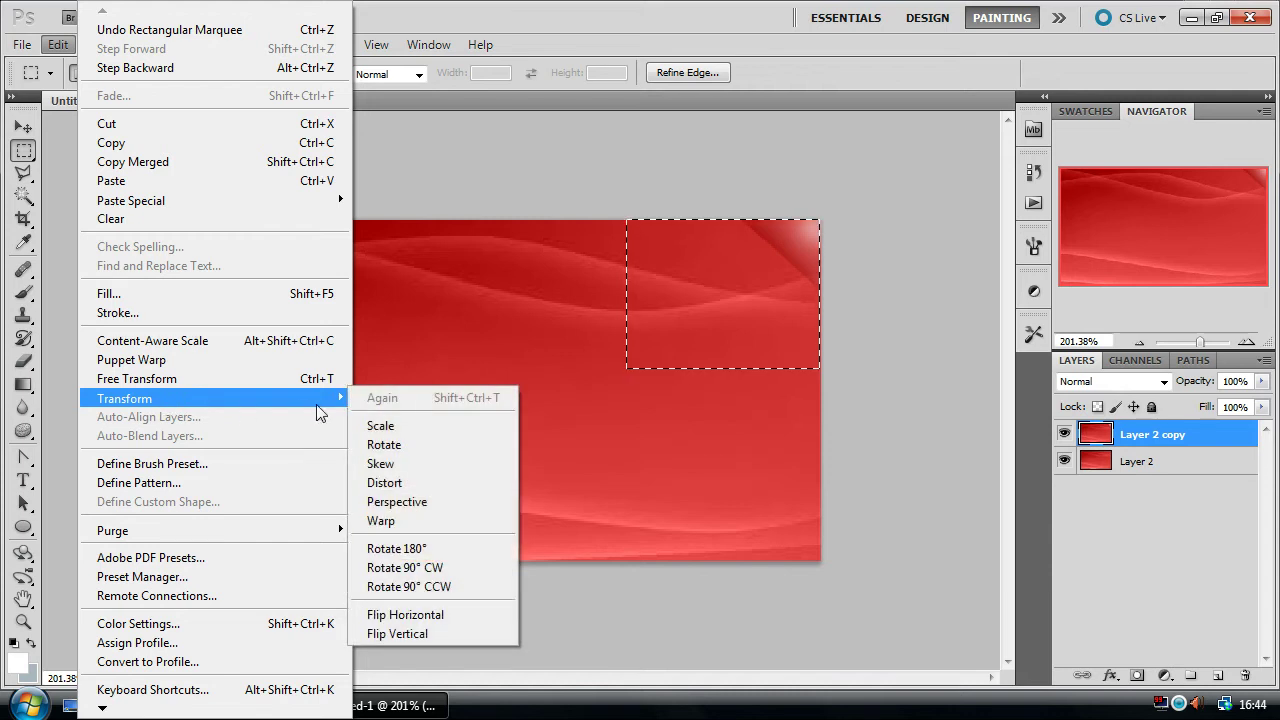
pyautogui.click(407, 520)
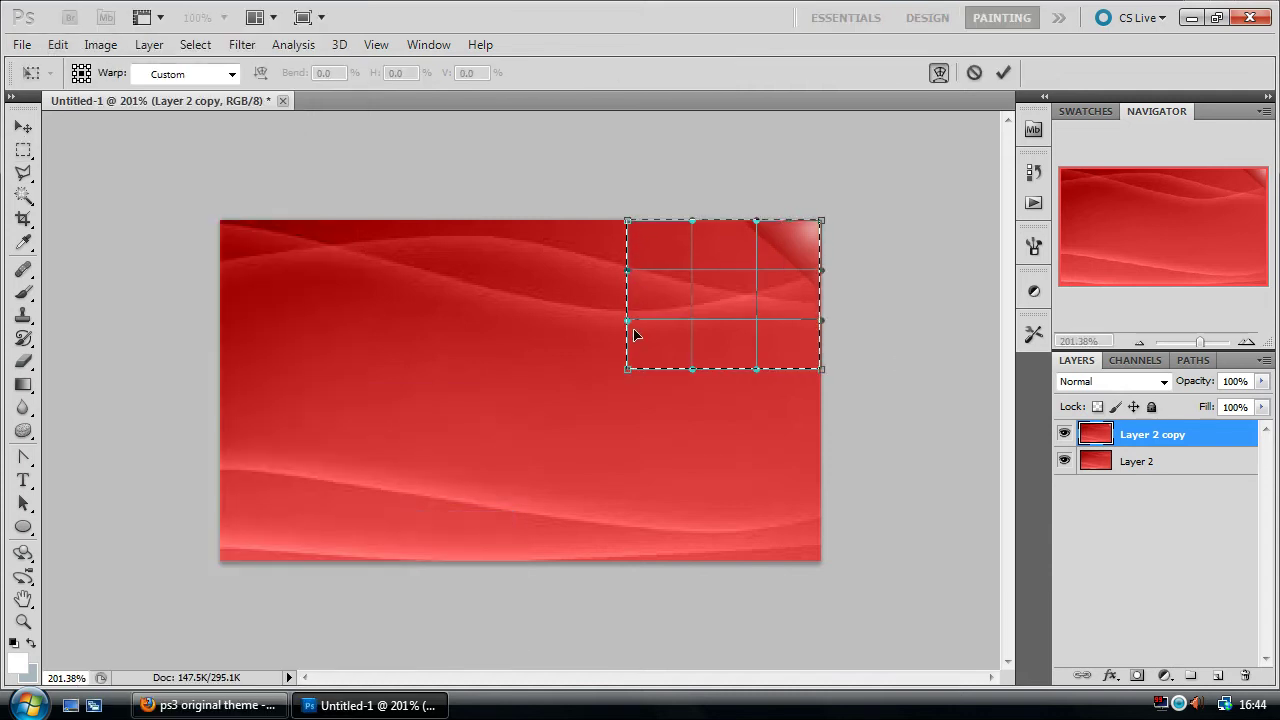
pyautogui.moveTo(1200, 346); pyautogui.dragTo(1213, 346)
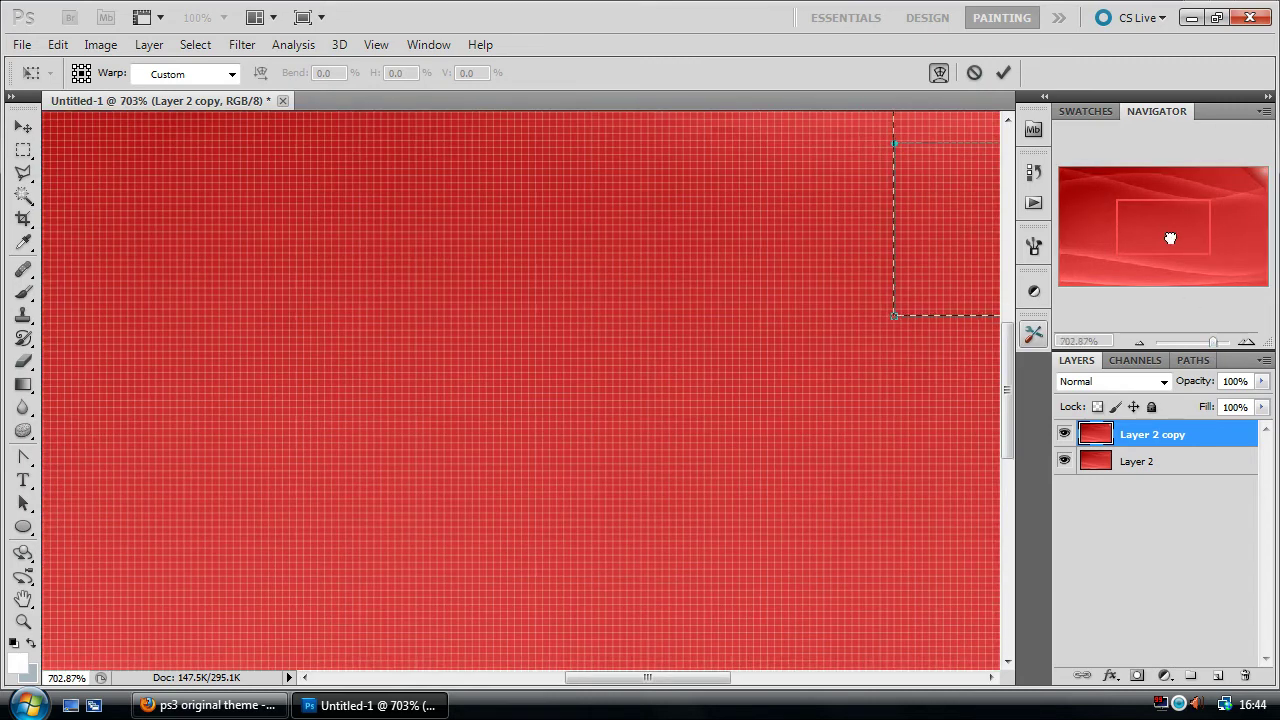
pyautogui.moveTo(1169, 234); pyautogui.dragTo(1249, 186)
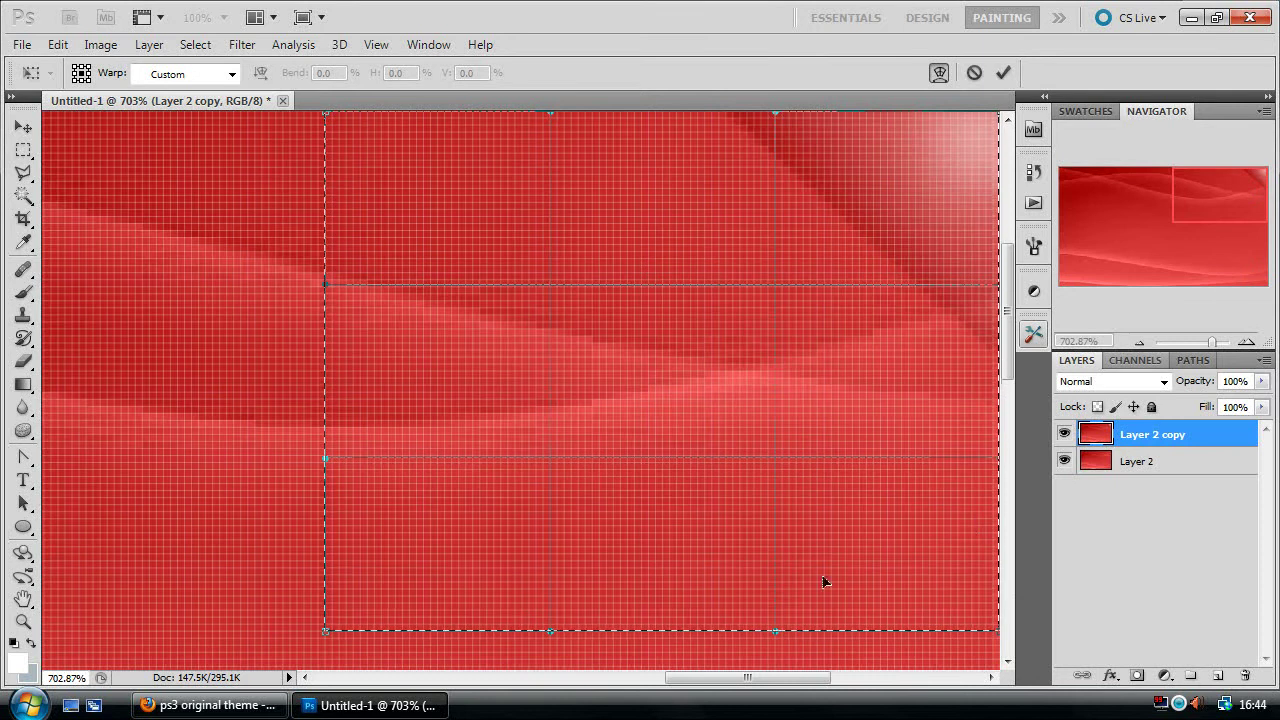
pyautogui.moveTo(700, 677); pyautogui.dragTo(730, 677)
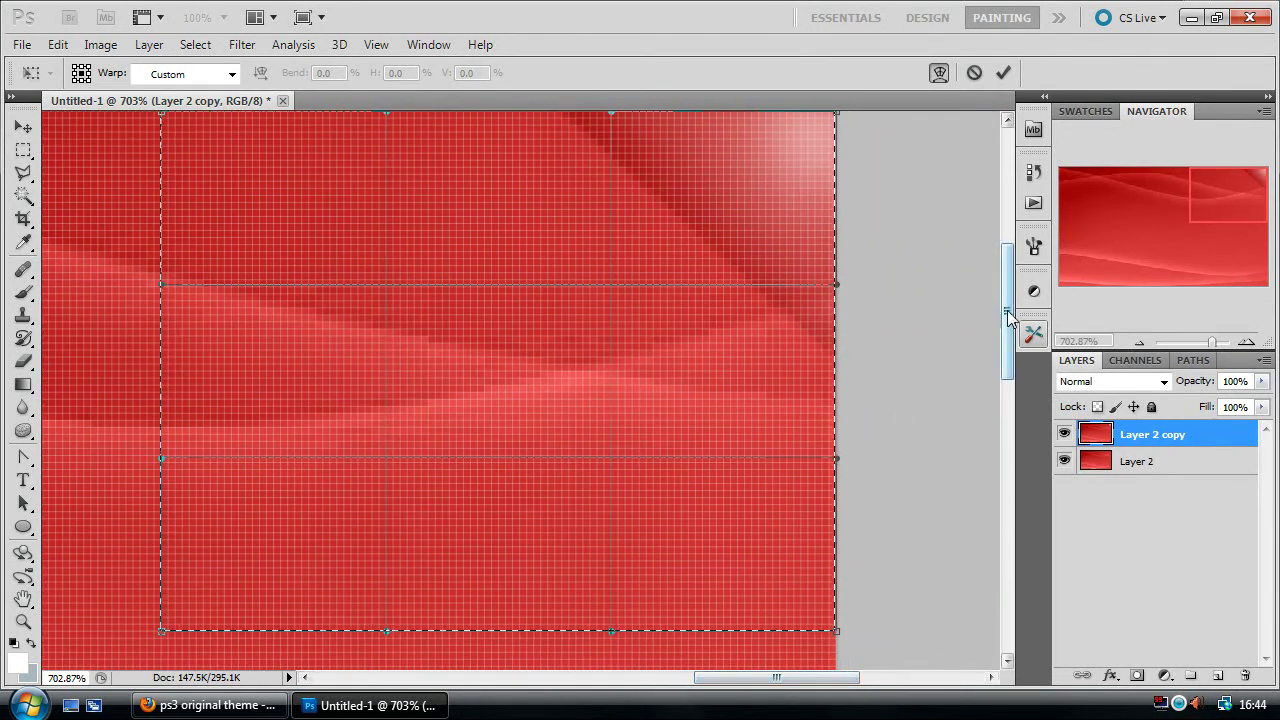
pyautogui.moveTo(1005, 313); pyautogui.dragTo(994, 288)
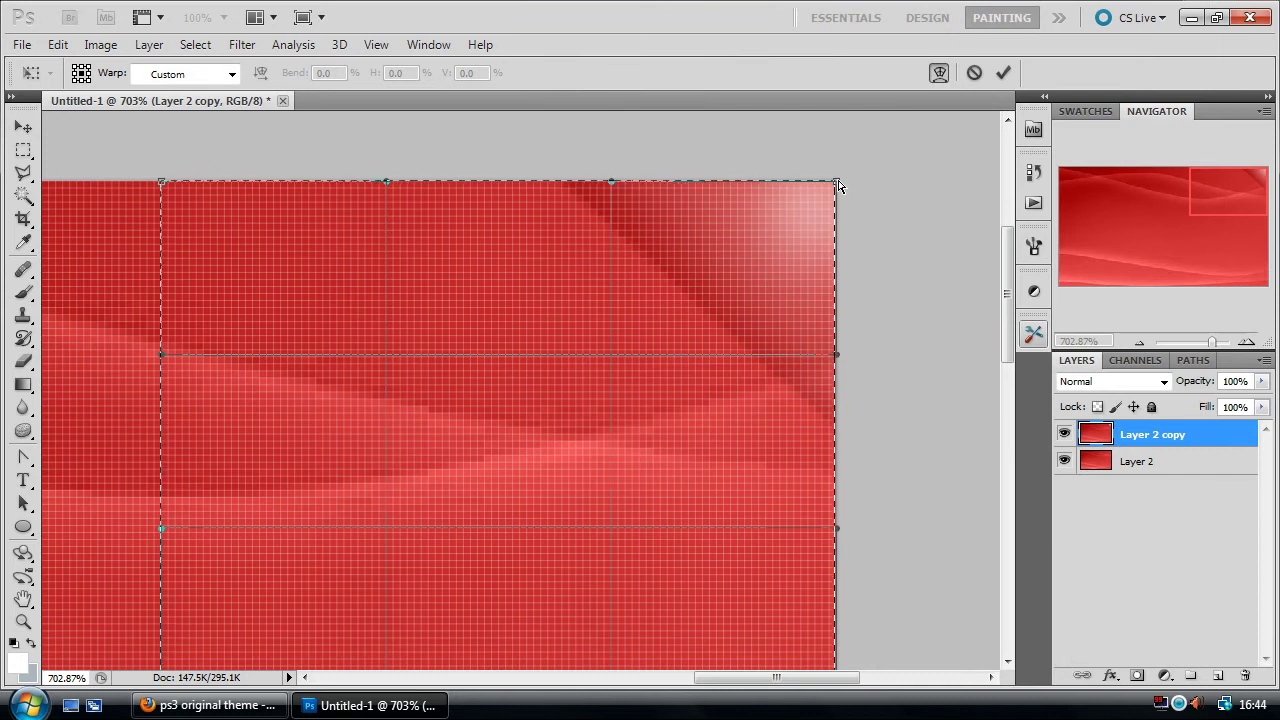
# - Fold the corner down and inward, bulging the top edge up and stretching the right side out
pyautogui.moveTo(838, 184); pyautogui.dragTo(520, 462)
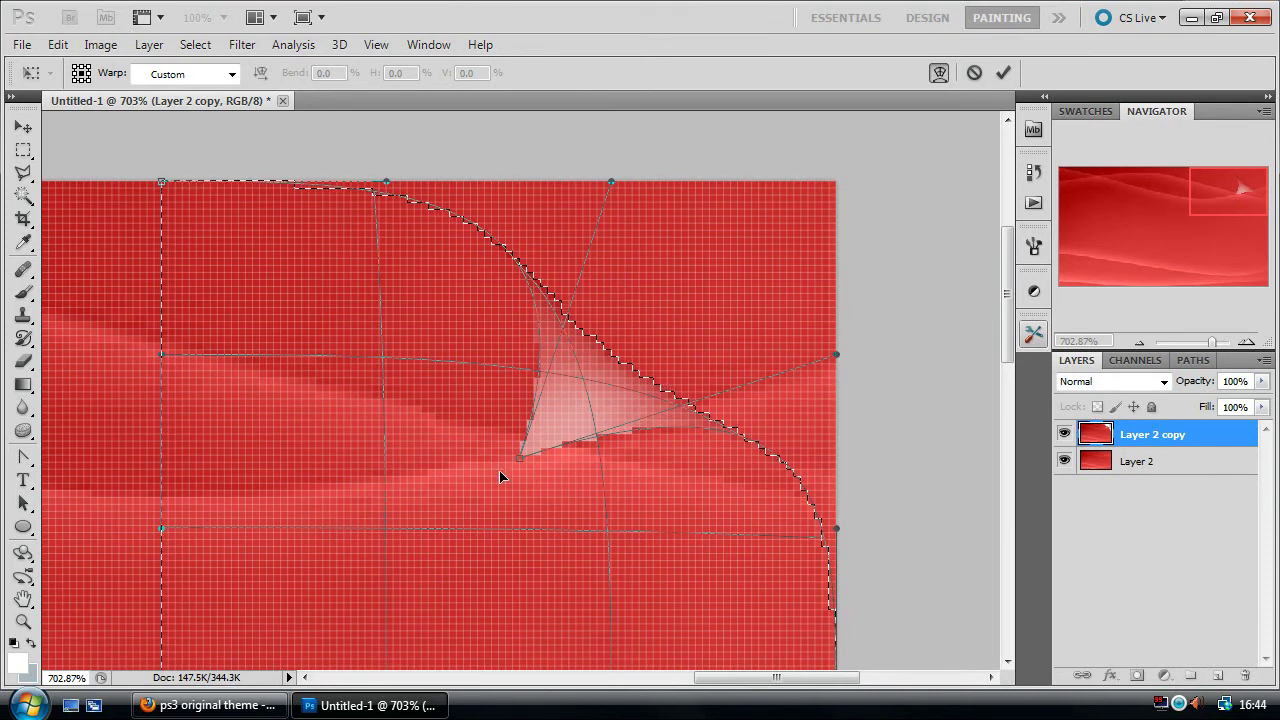
pyautogui.moveTo(517, 460); pyautogui.dragTo(518, 451)
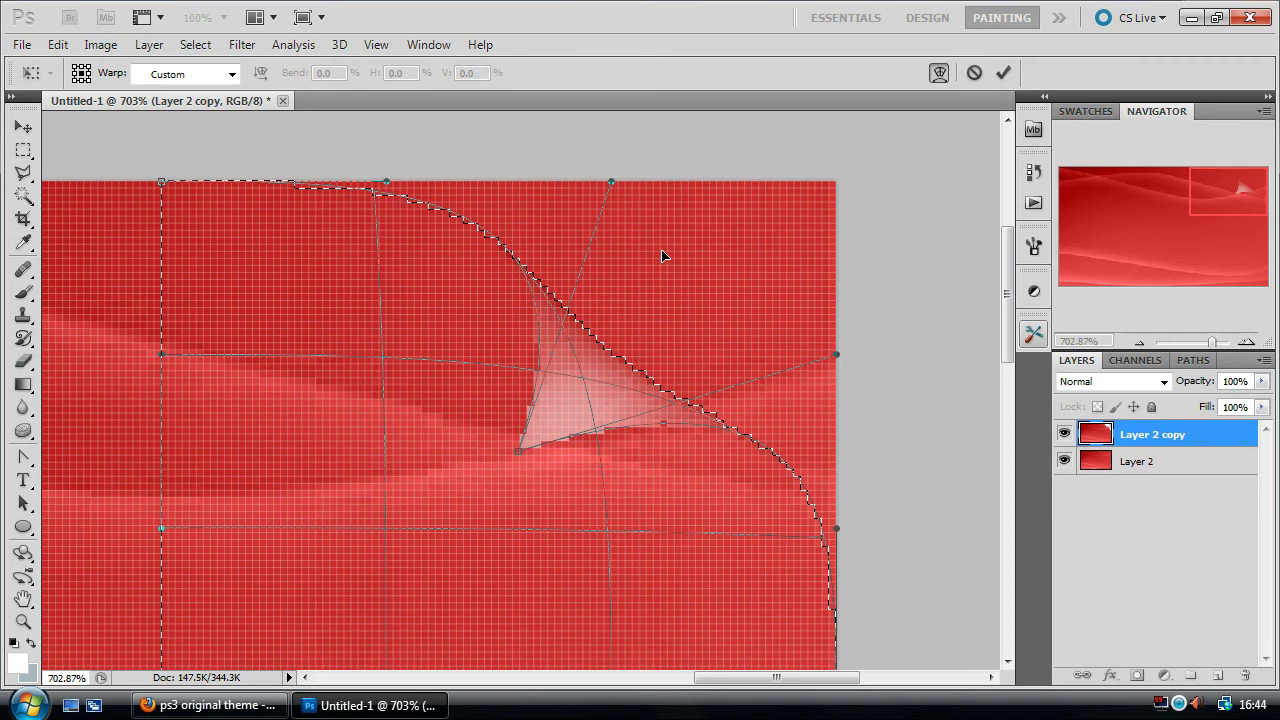
pyautogui.scroll(2, 663, 257)
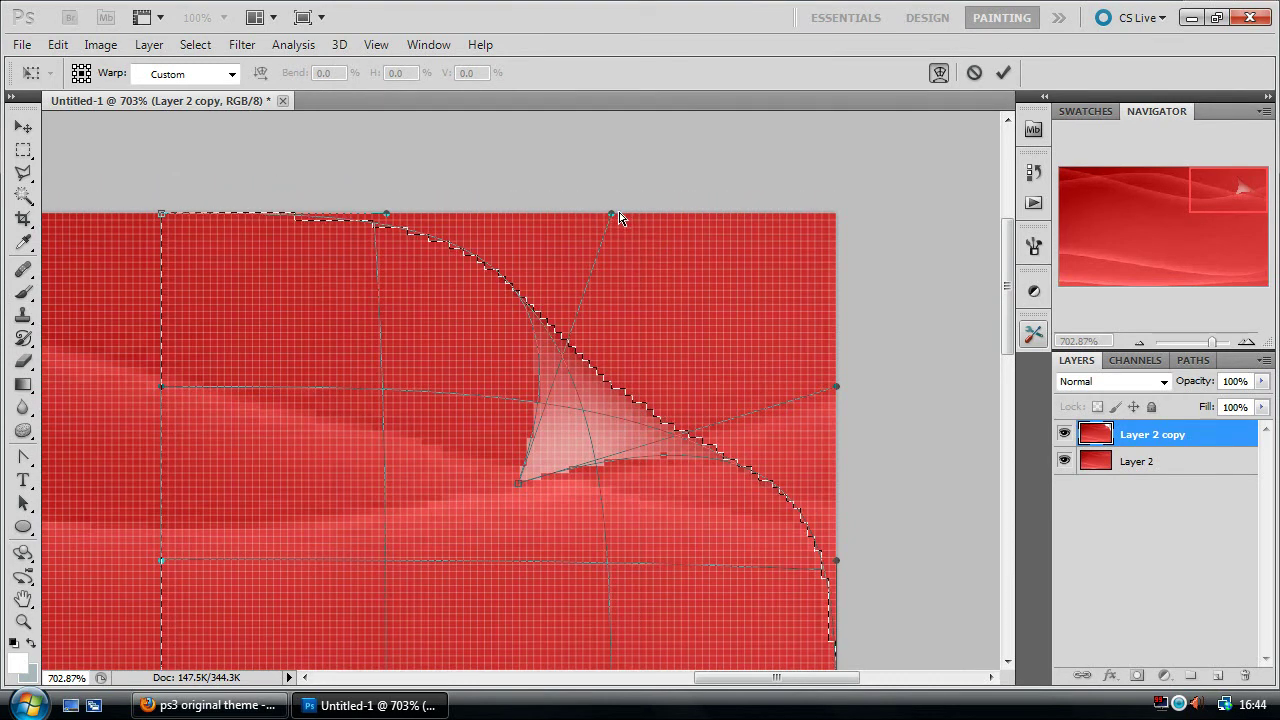
pyautogui.moveTo(611, 214); pyautogui.dragTo(605, 121)
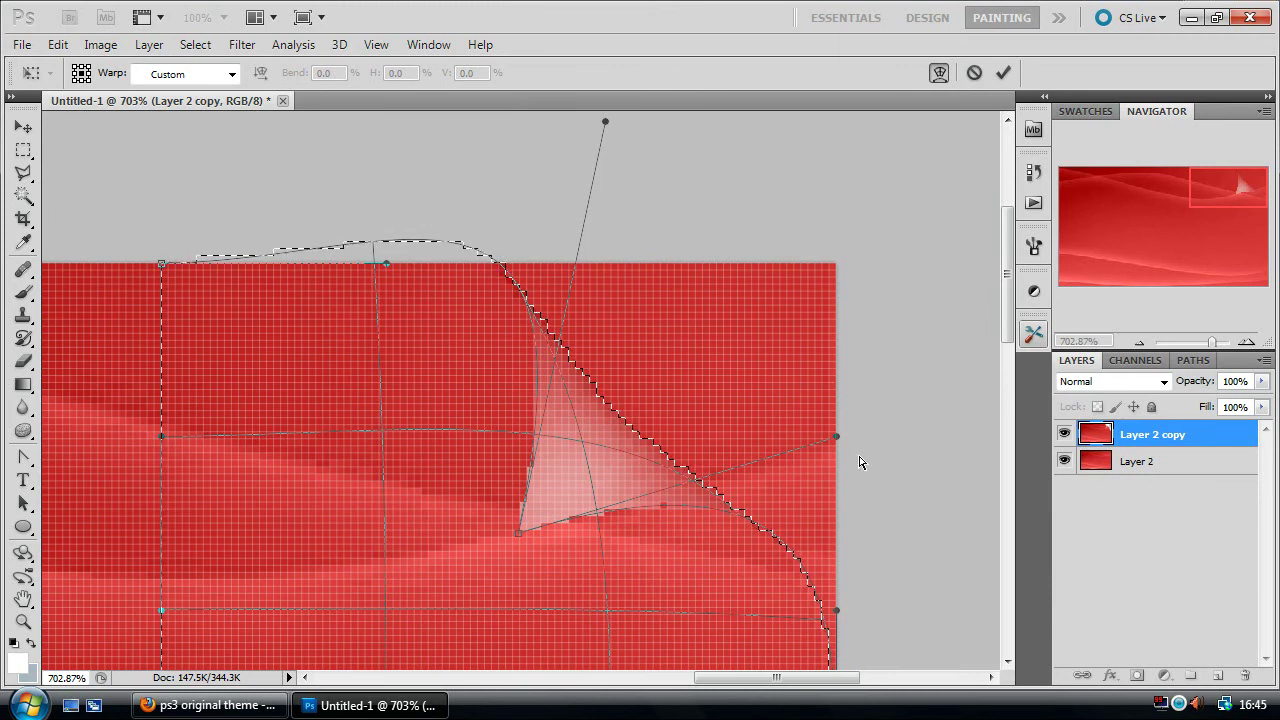
pyautogui.moveTo(840, 441); pyautogui.dragTo(946, 455)
pyautogui.scroll(-3, 860, 360)
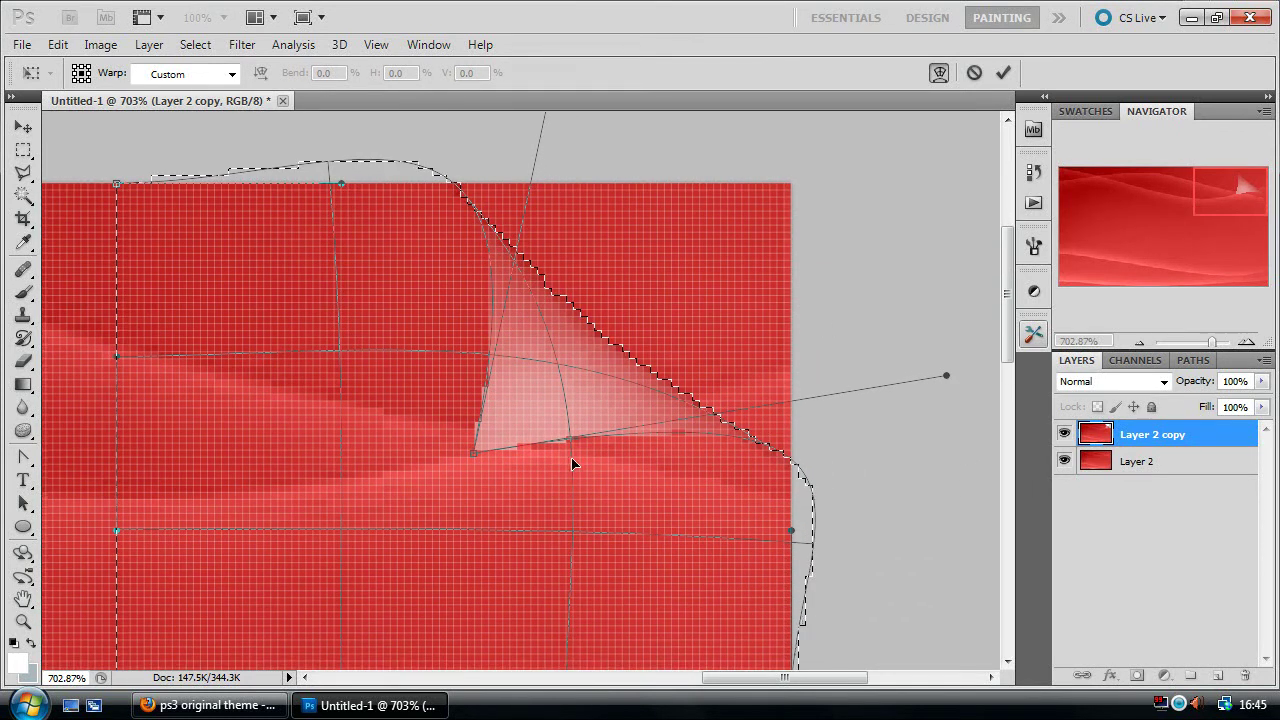
# - Apply the page-curl warp, deselect, and zoom back out to see the whole banner
pyautogui.click(24, 153)
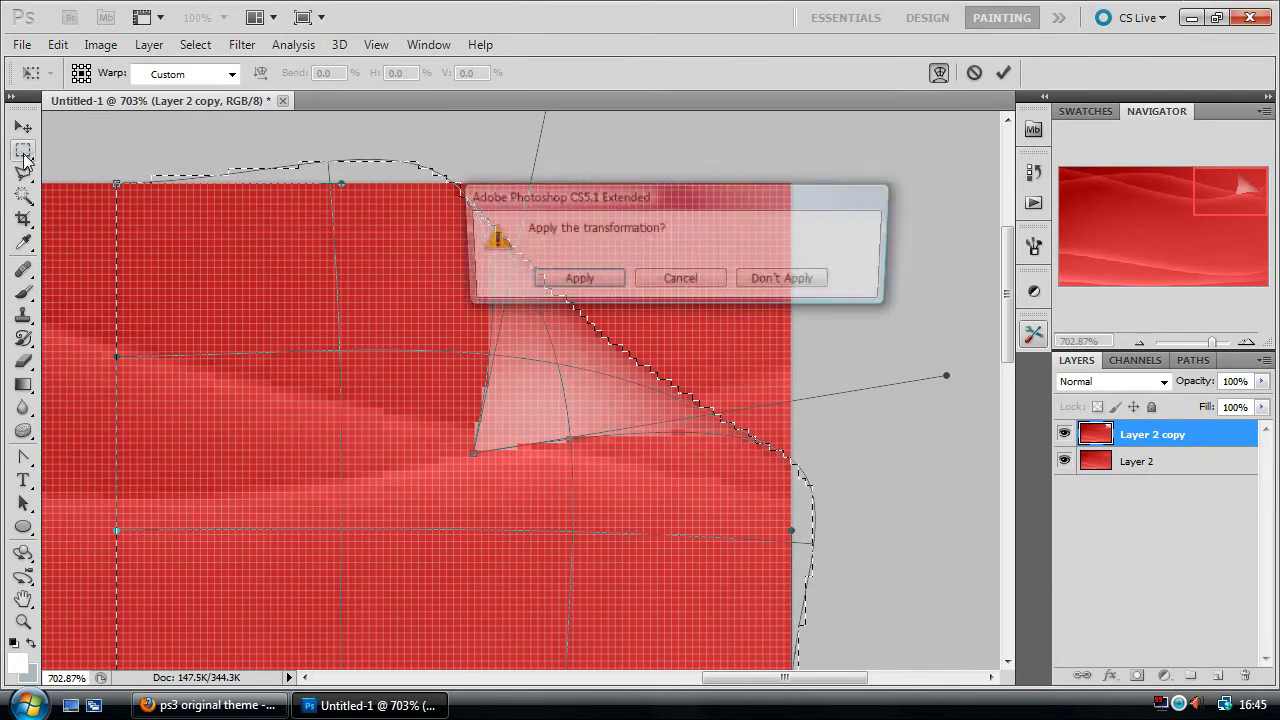
pyautogui.click(566, 282)
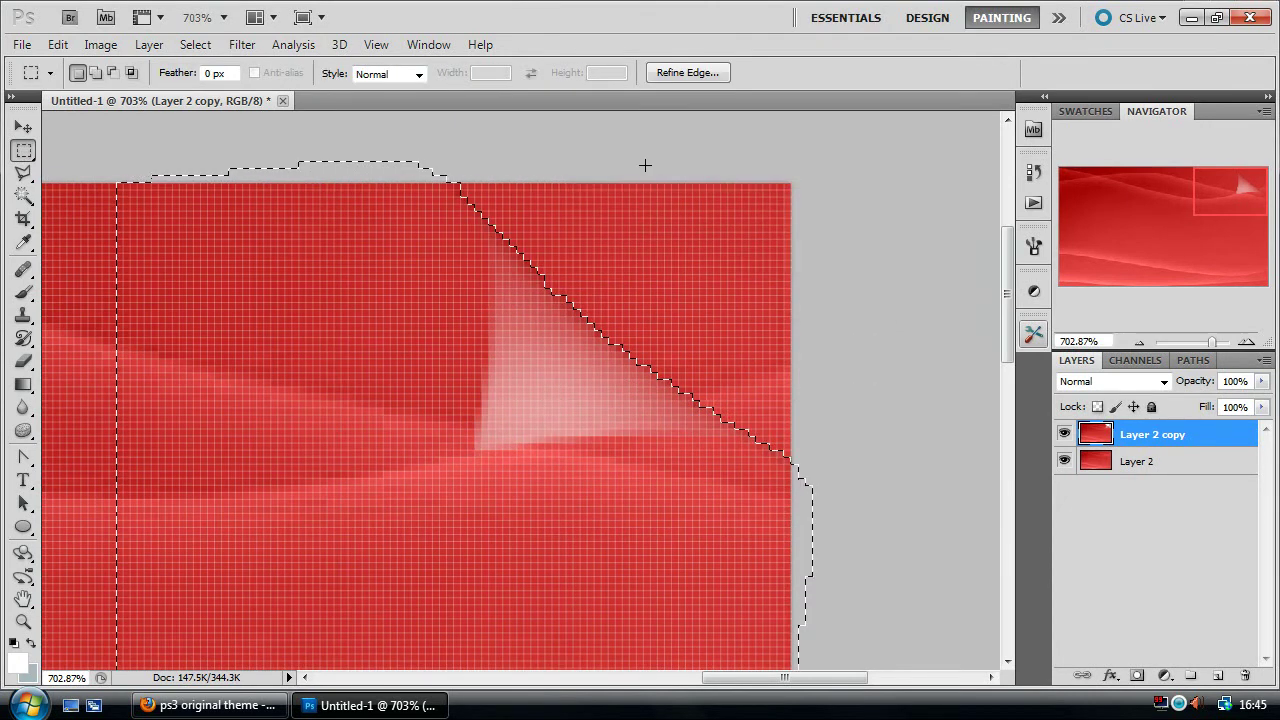
pyautogui.hotkey('ctrl', 'd')
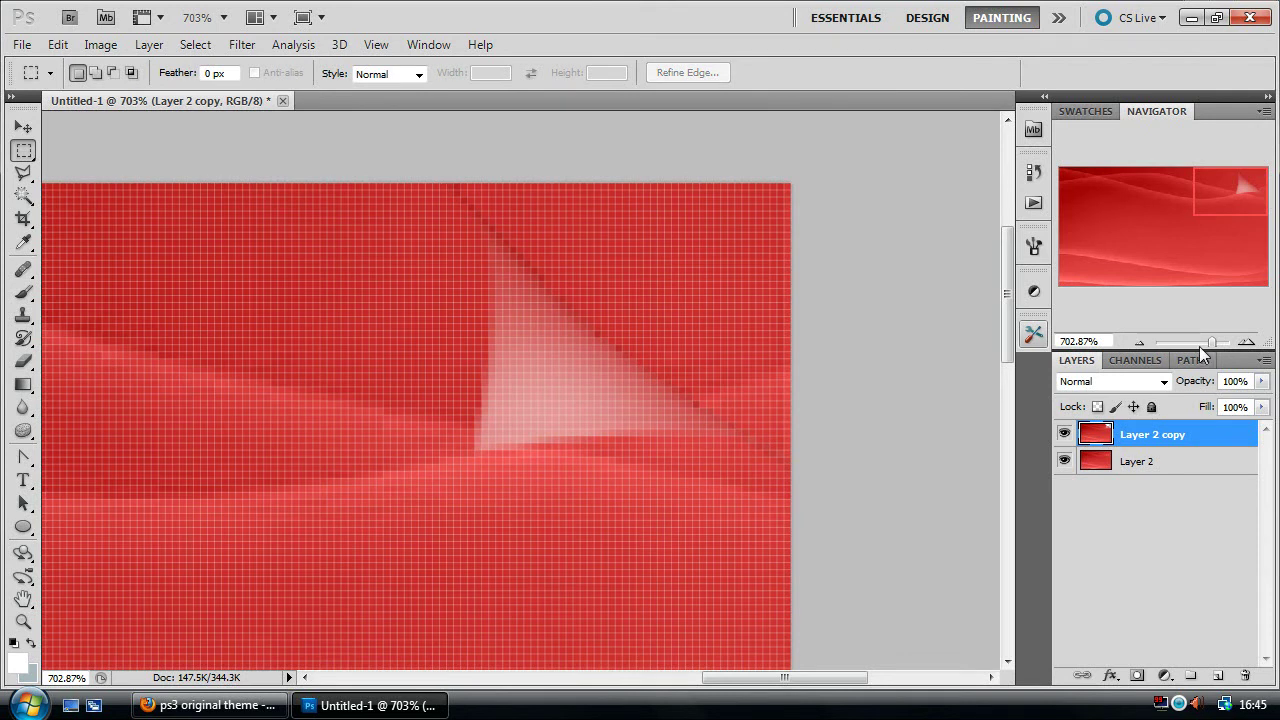
pyautogui.moveTo(1203, 348)
pyautogui.mouseDown()
pyautogui.moveTo(1189, 340)
pyautogui.moveTo(1200, 340)
pyautogui.mouseUp()
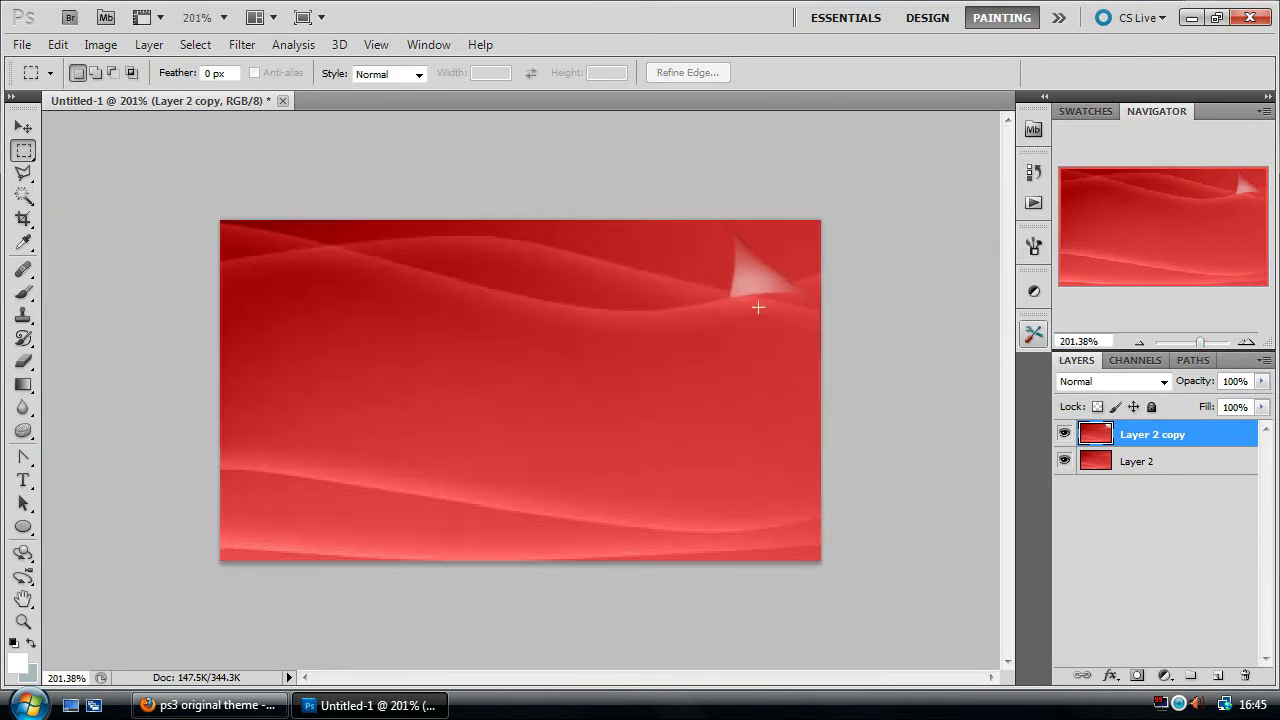
# - In Layer 2 copy's Blending Options, enable Drop Shadow: angle -40°, opacity 40%, distance 10 px, size 25 px
pyautogui.rightClick(1160, 436)
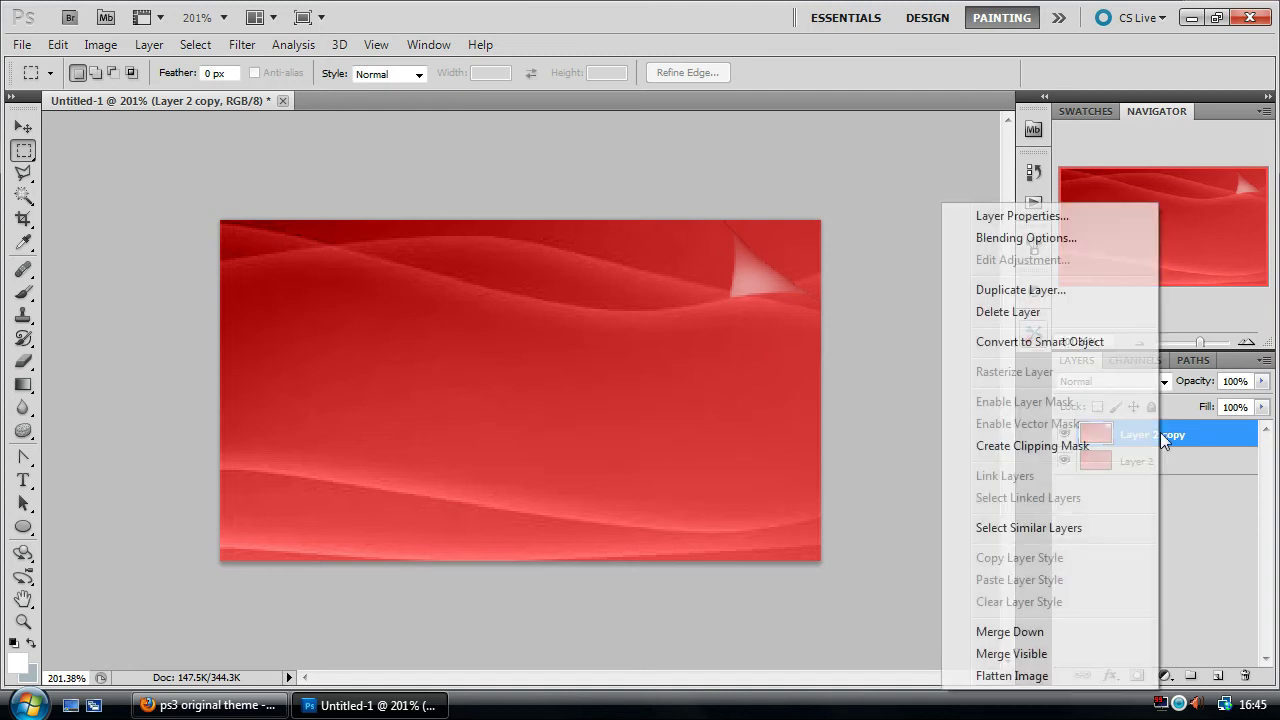
pyautogui.click(1047, 240)
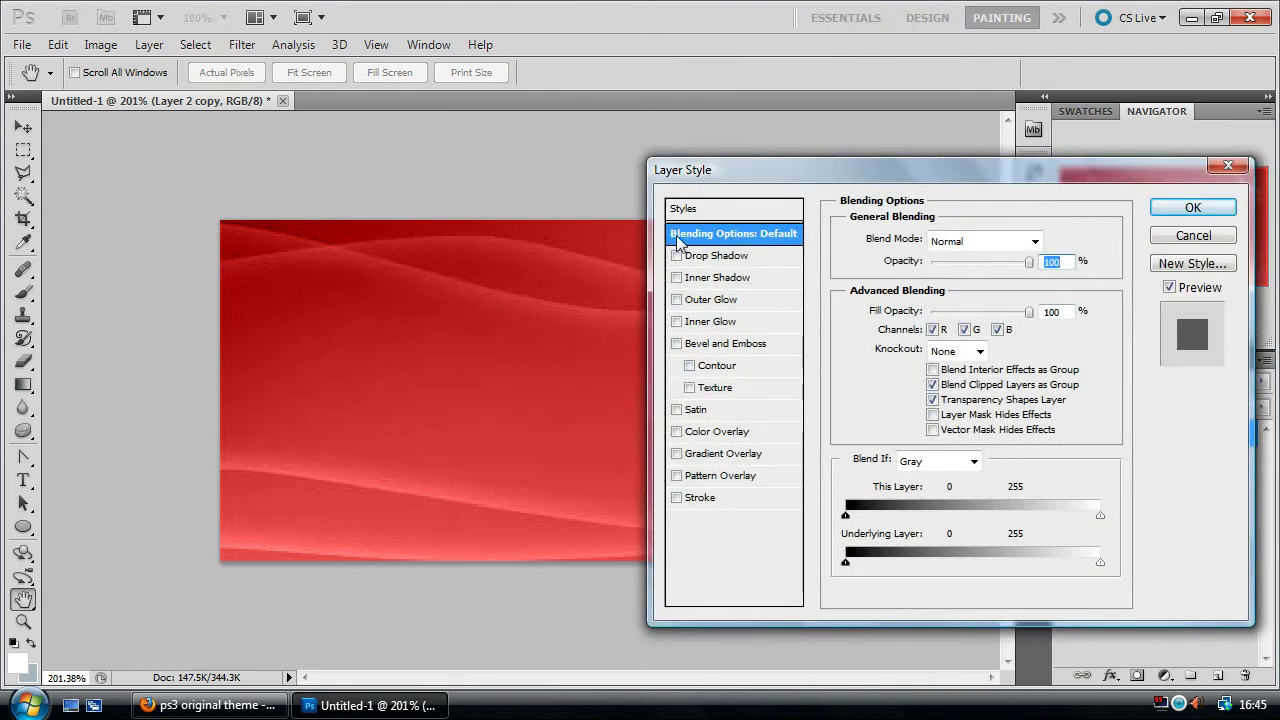
pyautogui.click(677, 256)
pyautogui.moveTo(752, 178); pyautogui.dragTo(216, 133)
pyautogui.click(905, 253)
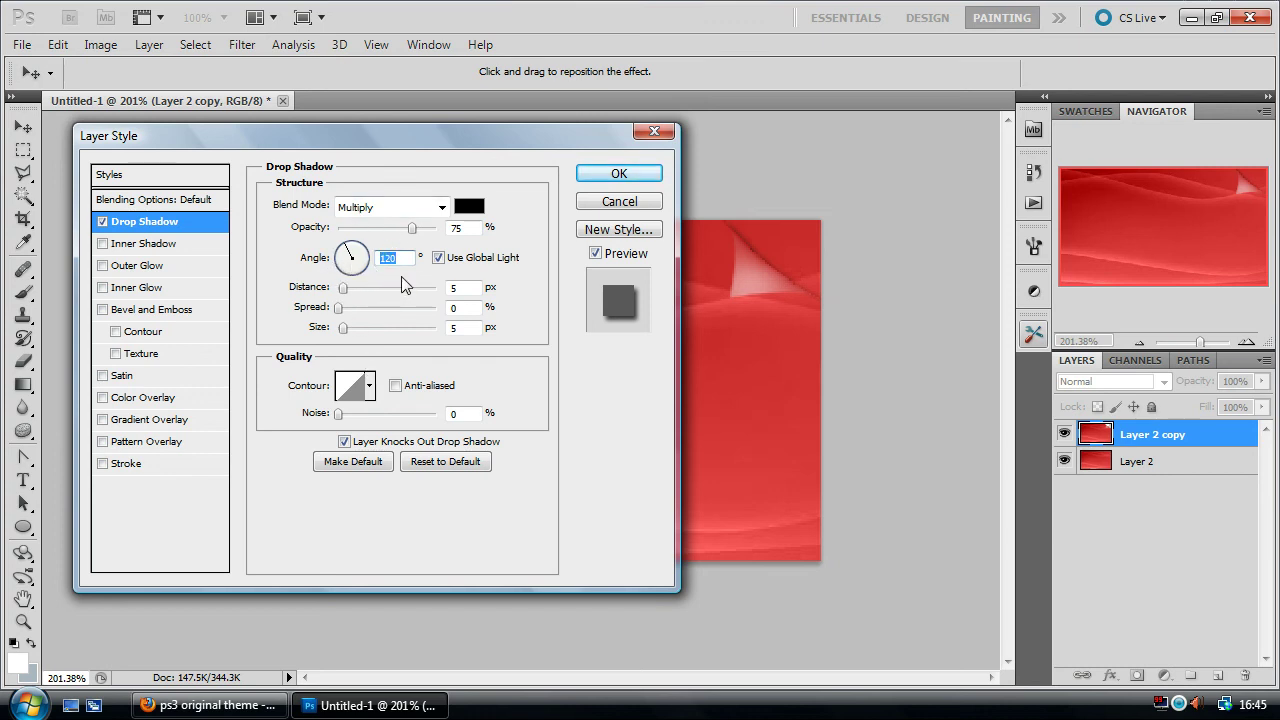
pyautogui.write('-40')
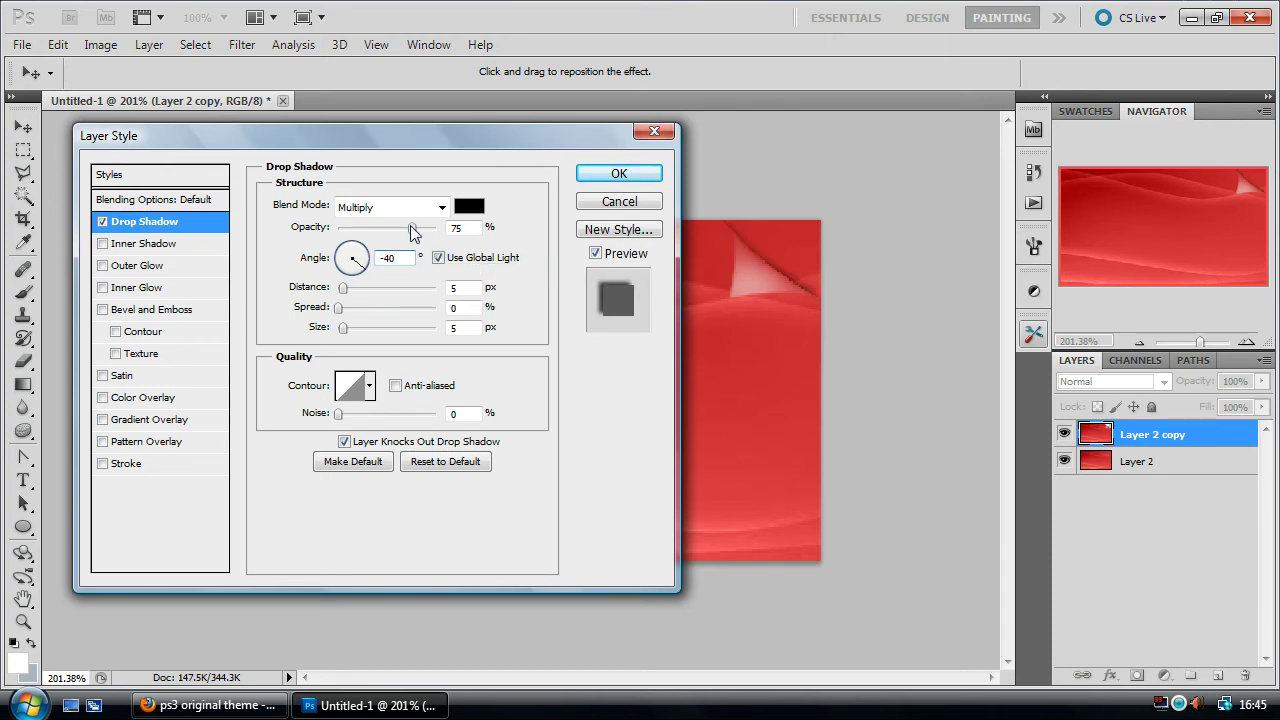
pyautogui.moveTo(413, 231); pyautogui.dragTo(376, 224)
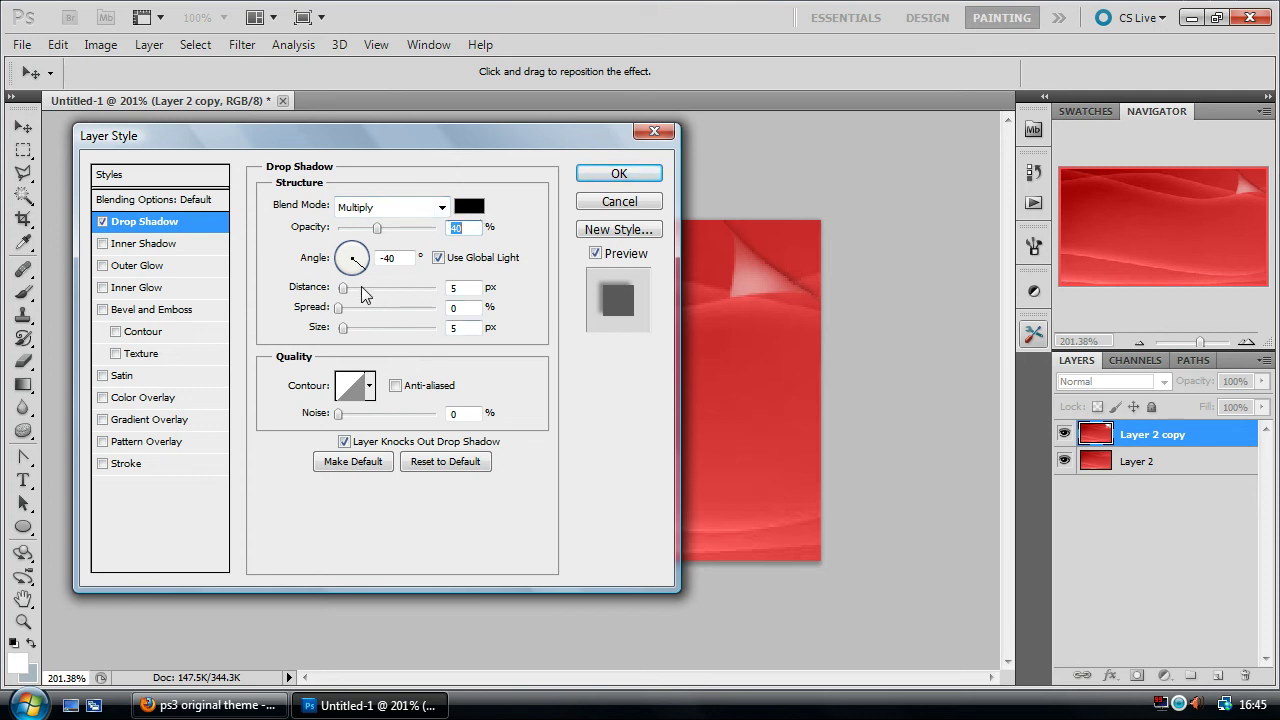
pyautogui.press('Tab')
pyautogui.press('Tab')
pyautogui.write('10')
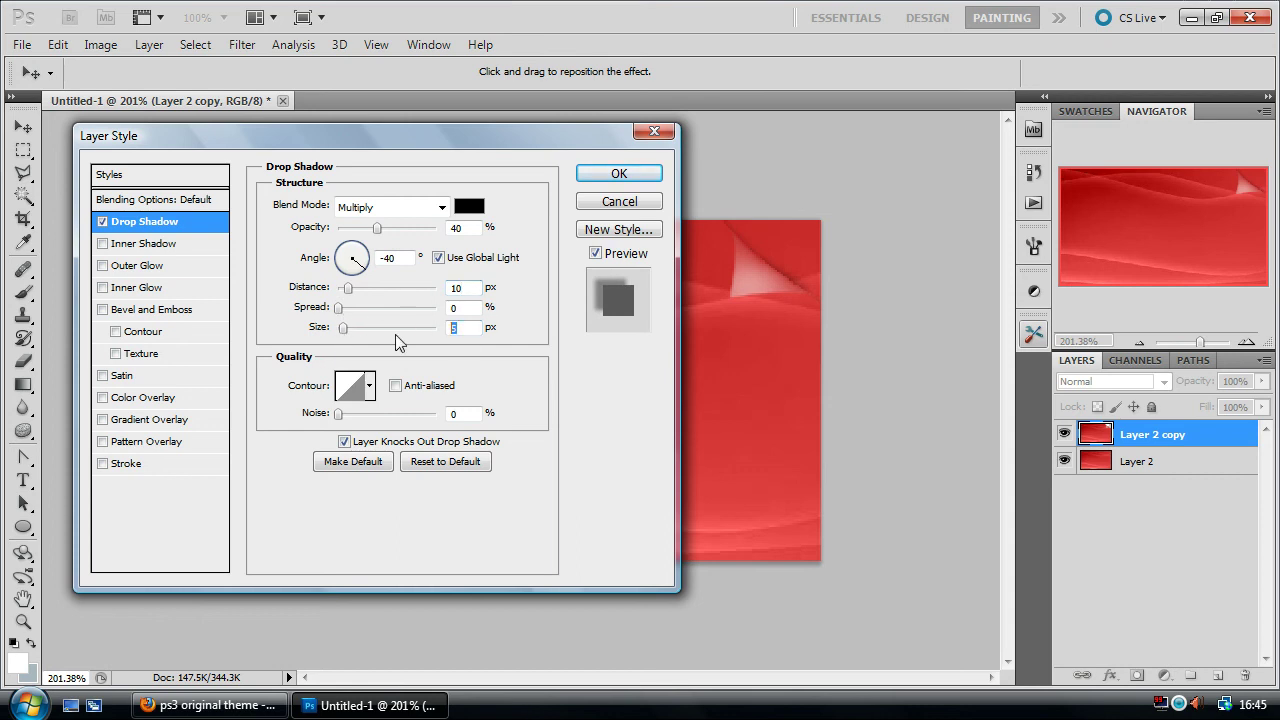
pyautogui.write('25')
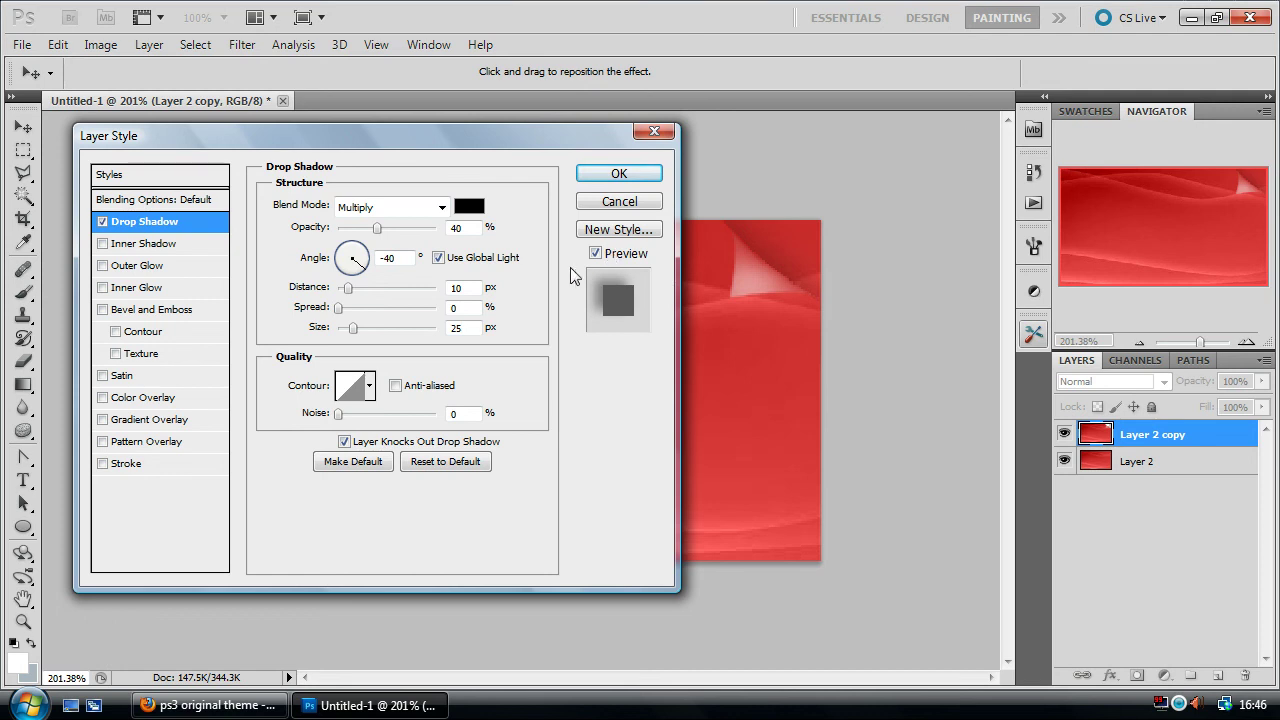
pyautogui.click(620, 173)
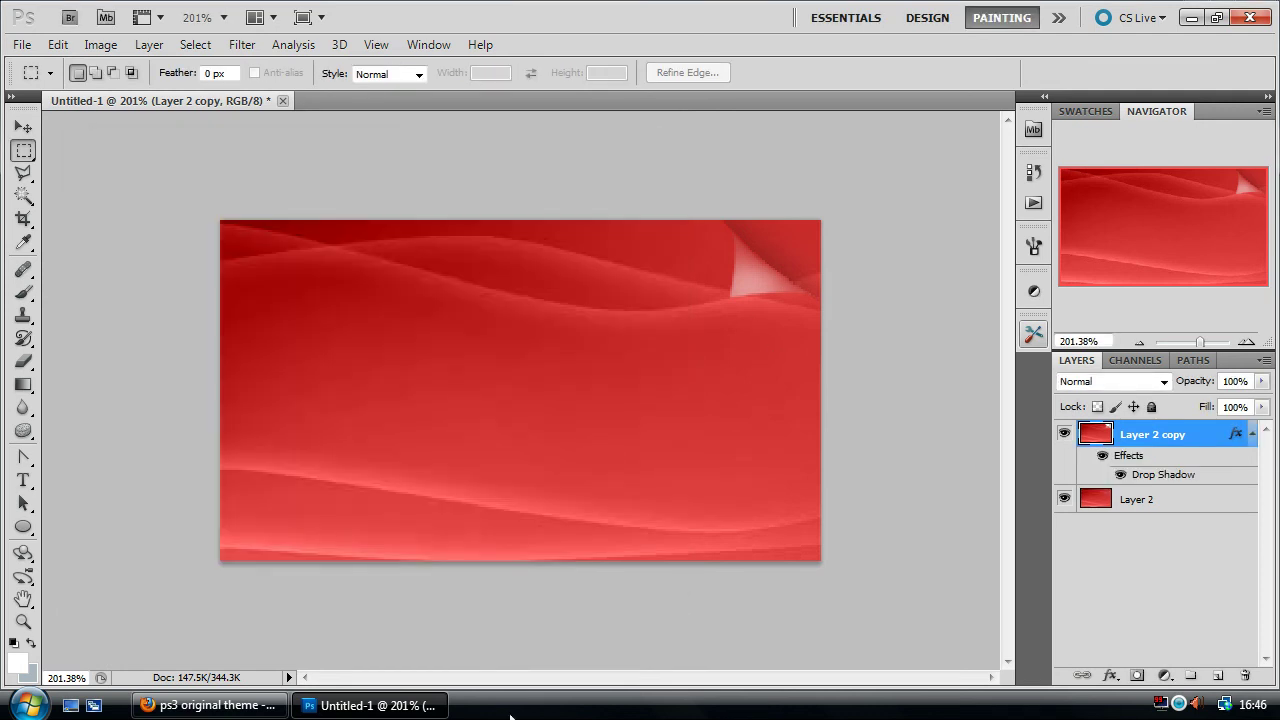
# - Switch to Firefox and scroll the PS3 theme image results to find the yellow-background photo
pyautogui.click(210, 705)
pyautogui.scroll(5, 565, 335)
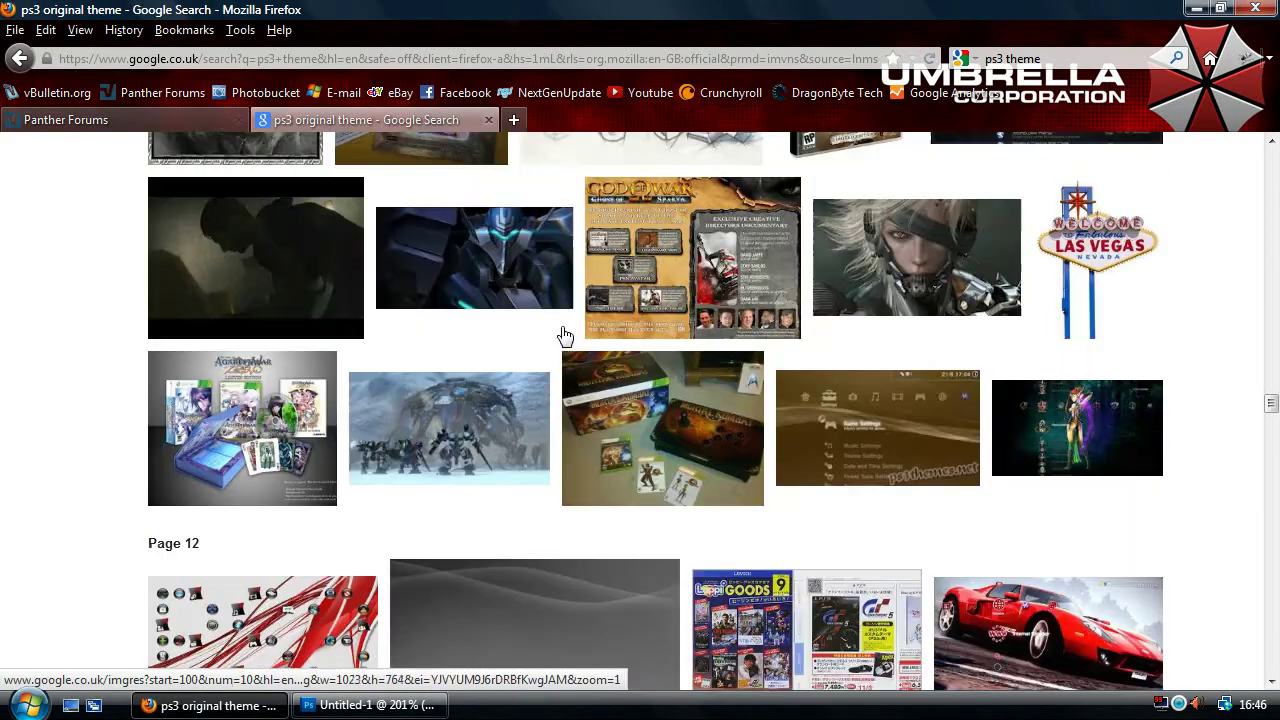
pyautogui.scroll(15, 565, 335)
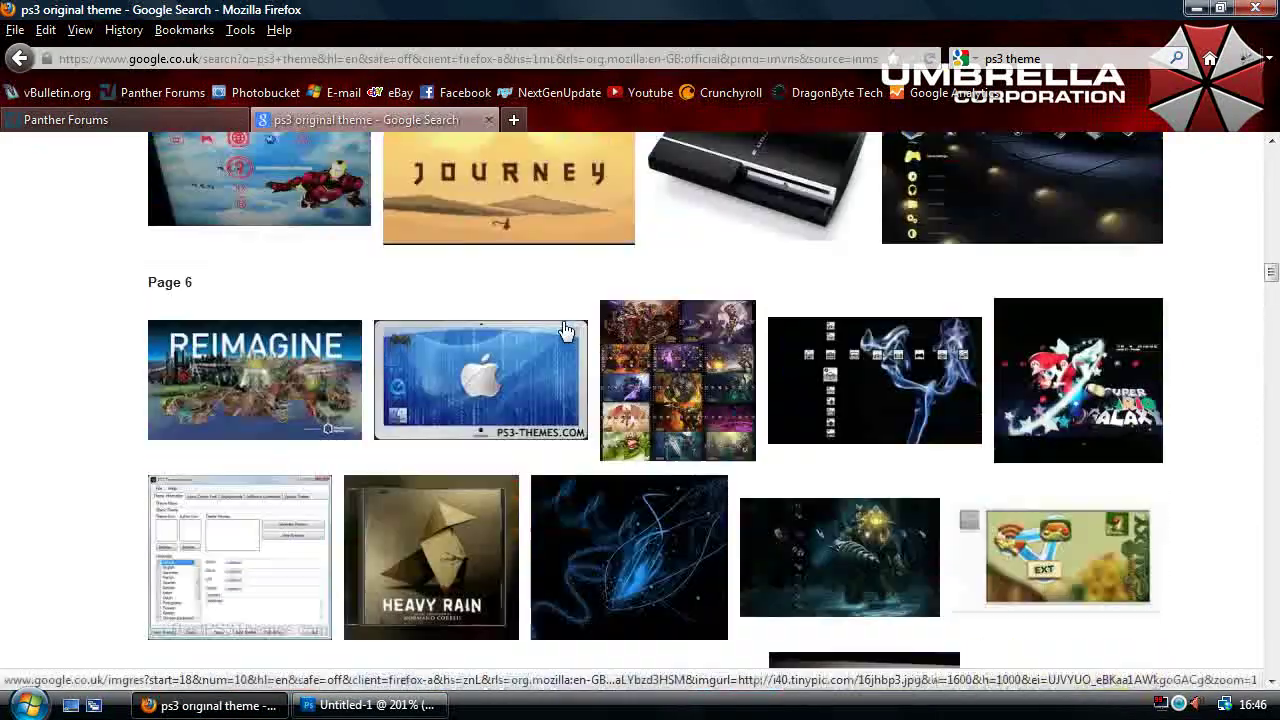
pyautogui.scroll(15, 565, 331)
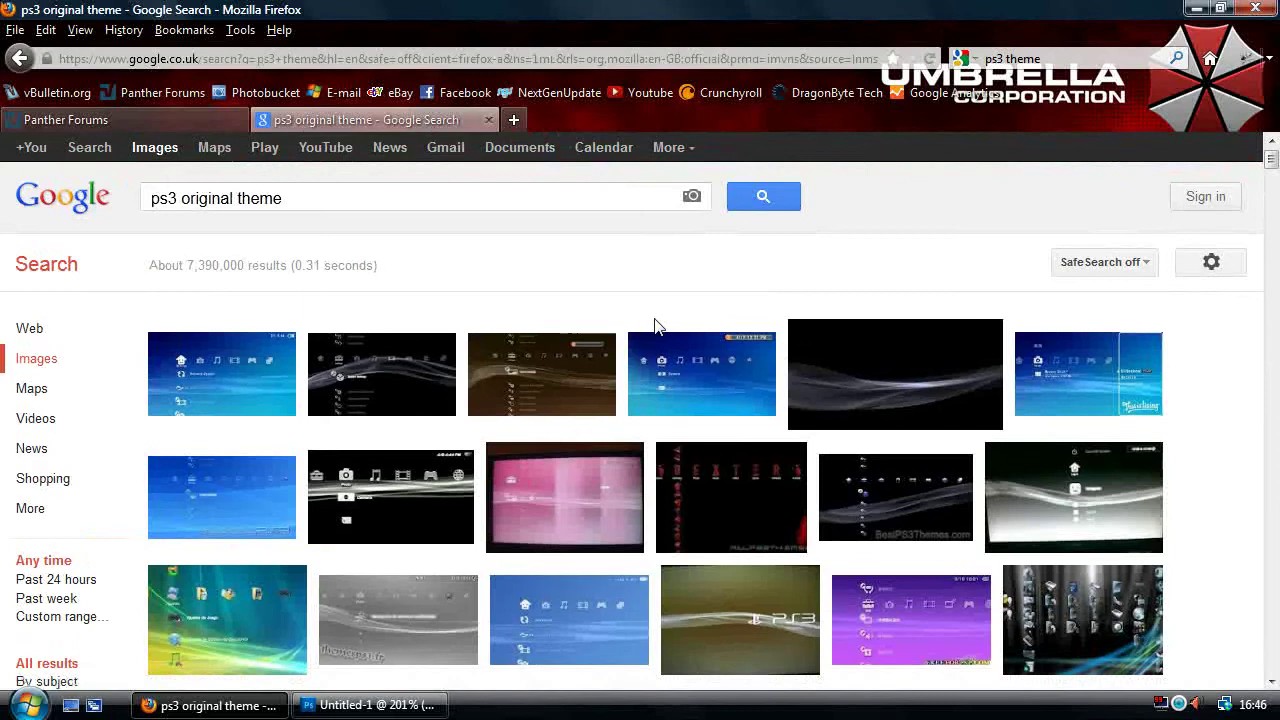
pyautogui.scroll(-15, 657, 325)
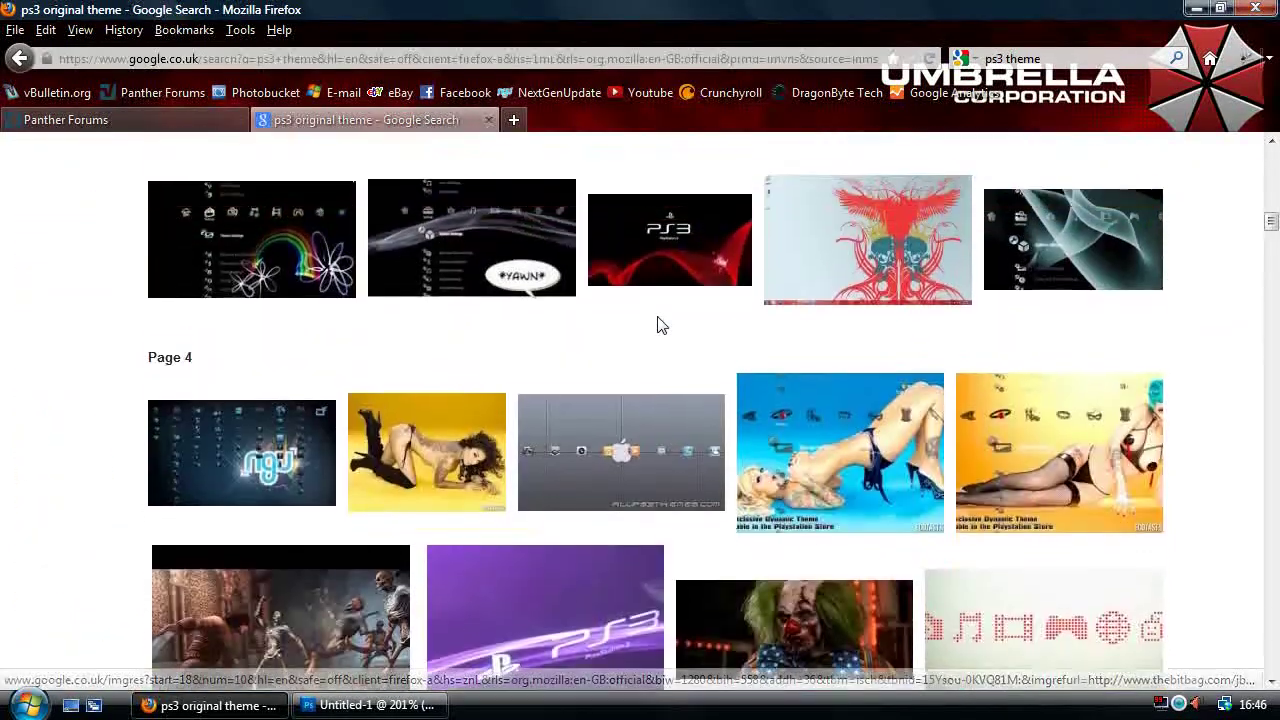
pyautogui.scroll(2, 657, 325)
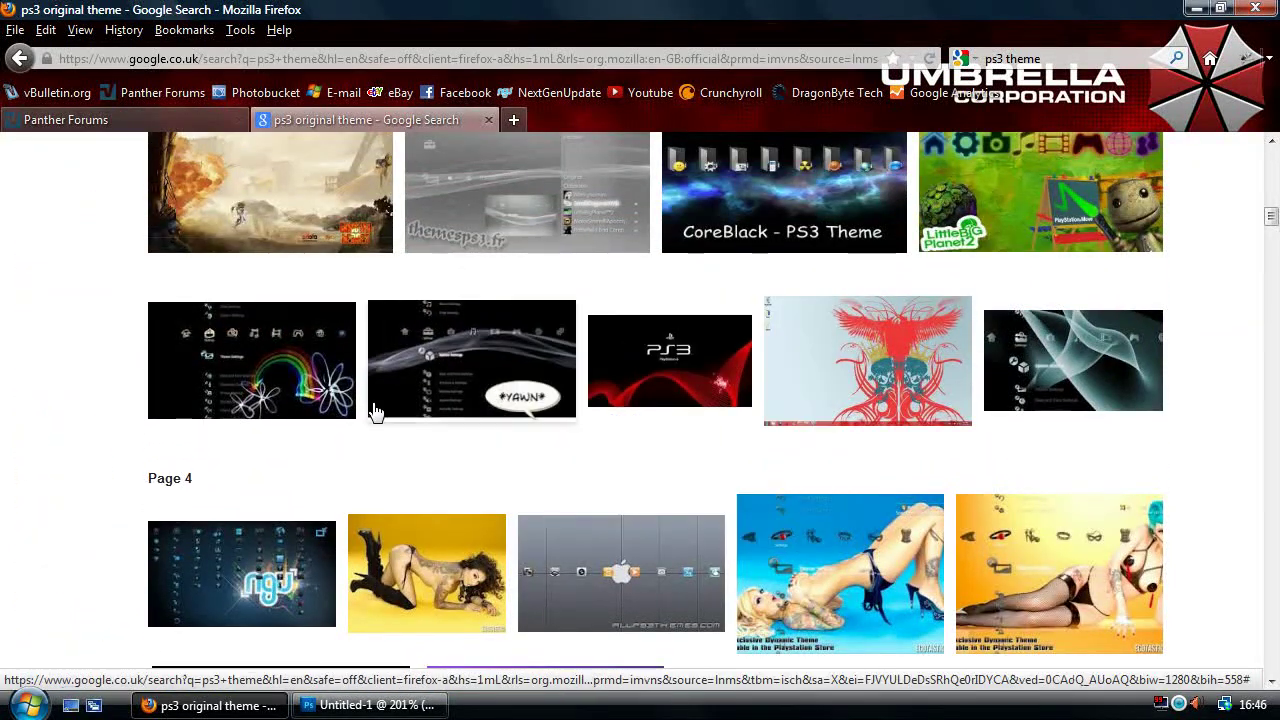
pyautogui.scroll(-10, 375, 411)
pyautogui.scroll(6, 374, 409)
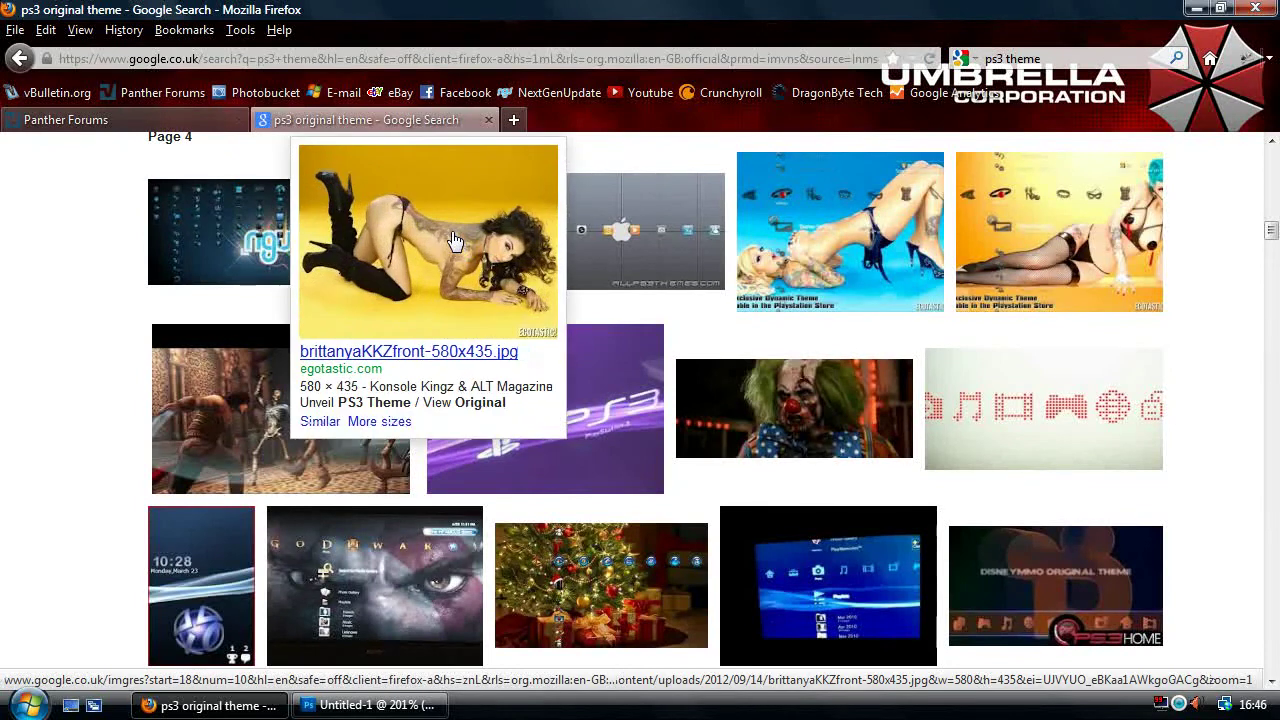
# - Copy the yellow-background photo and paste it into the Photoshop banner as a new layer
pyautogui.rightClick(450, 240)
pyautogui.click(525, 420)
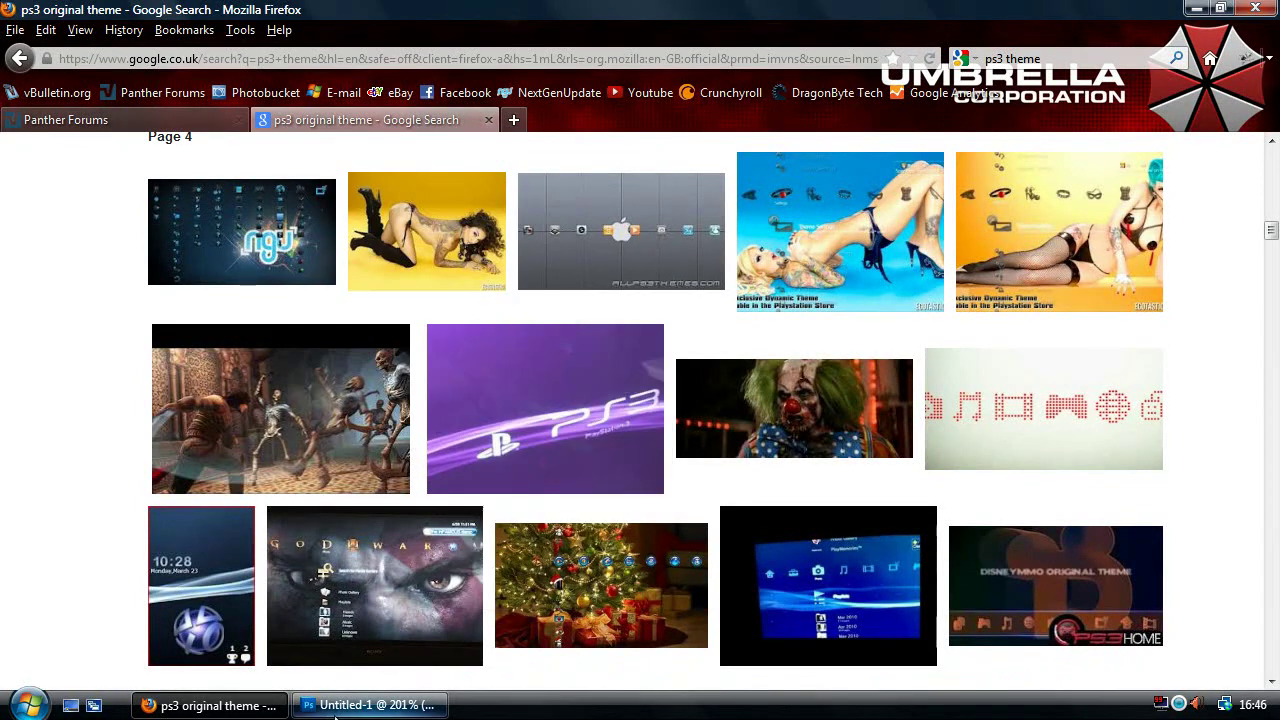
pyautogui.click(368, 705)
pyautogui.hotkey('ctrl', 'v')
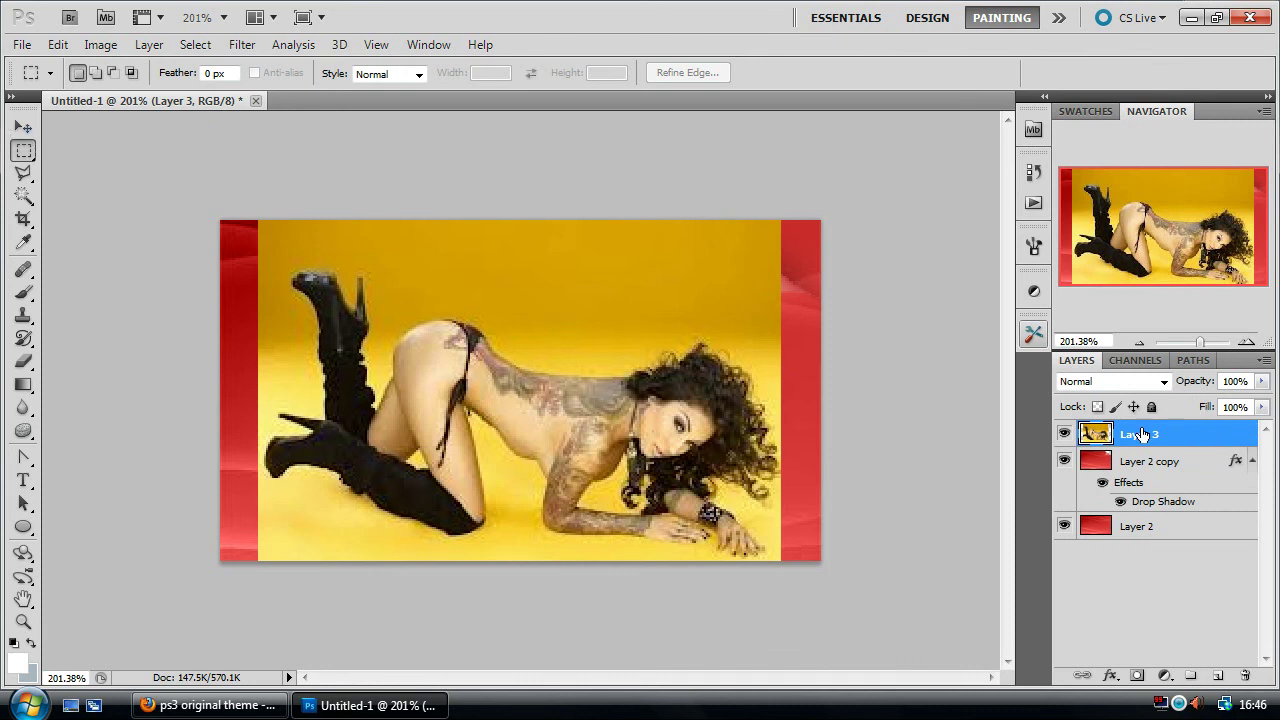
# - Move Layer 3 below Layer 2 copy, slide the face under the curl, and view at 100%
pyautogui.moveTo(1140, 436); pyautogui.dragTo(1136, 508)
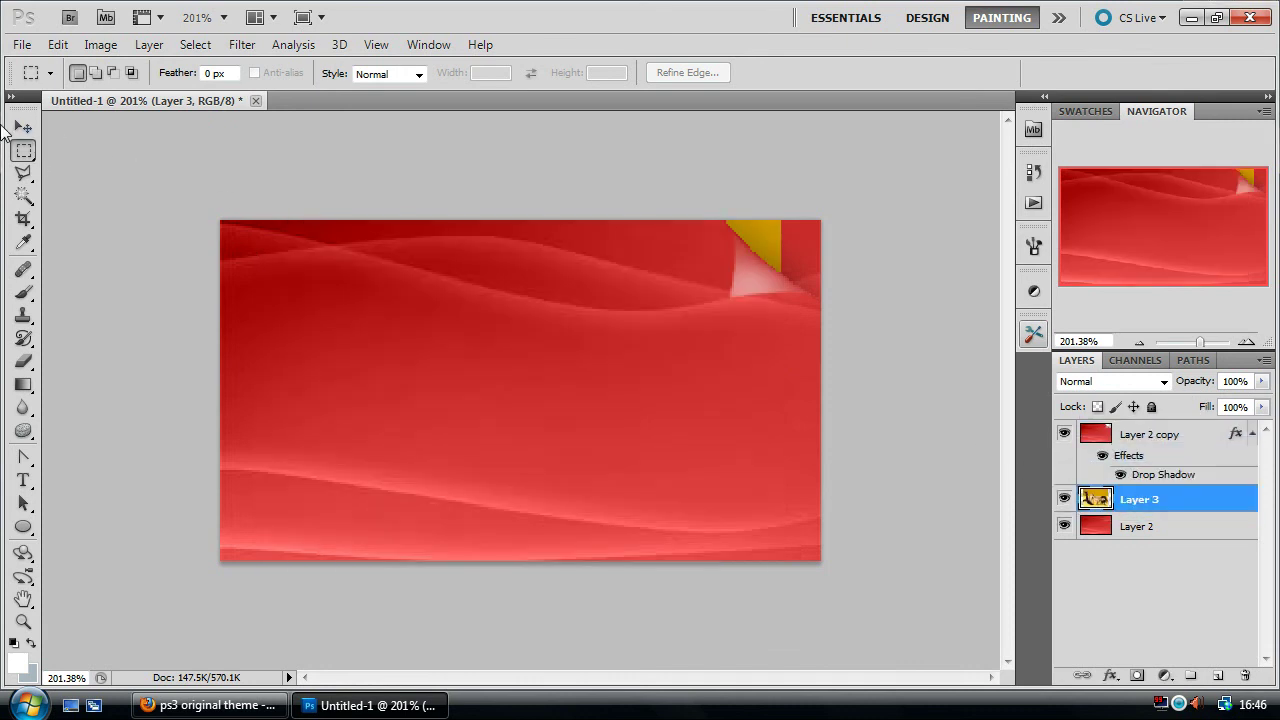
pyautogui.click(24, 128)
pyautogui.moveTo(266, 297); pyautogui.dragTo(773, 353)
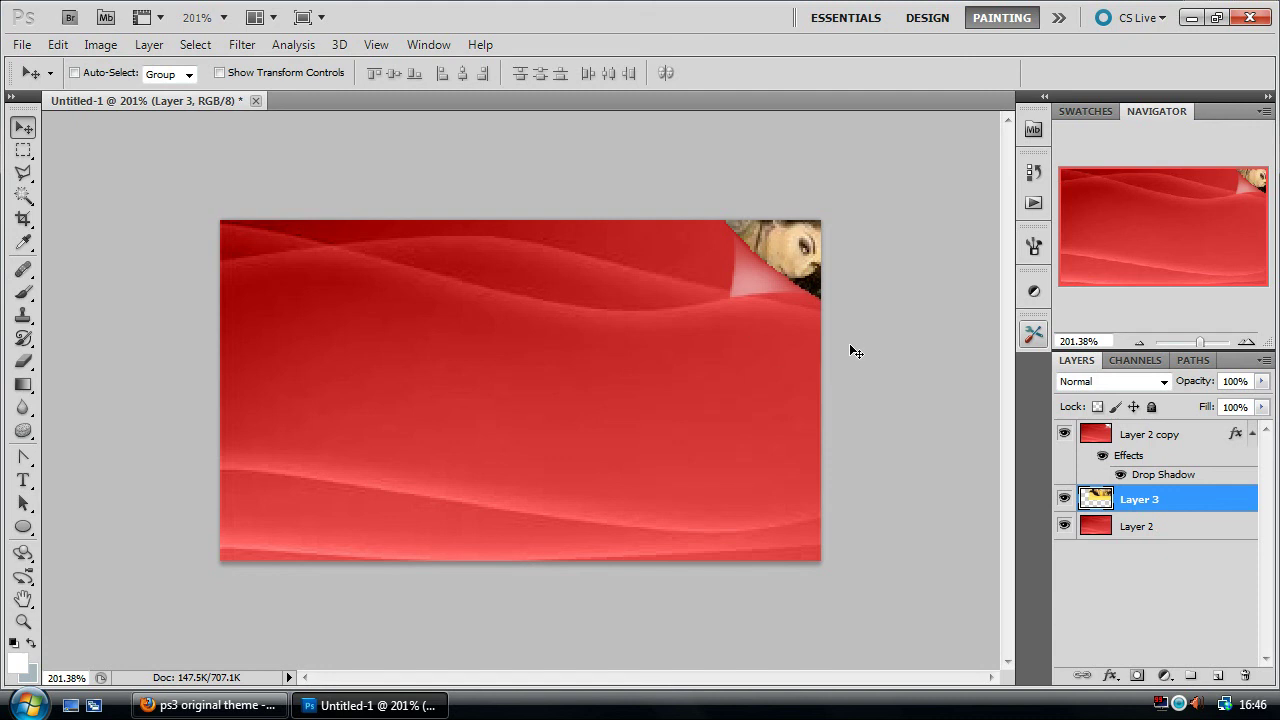
pyautogui.moveTo(1197, 341); pyautogui.dragTo(1193, 341)
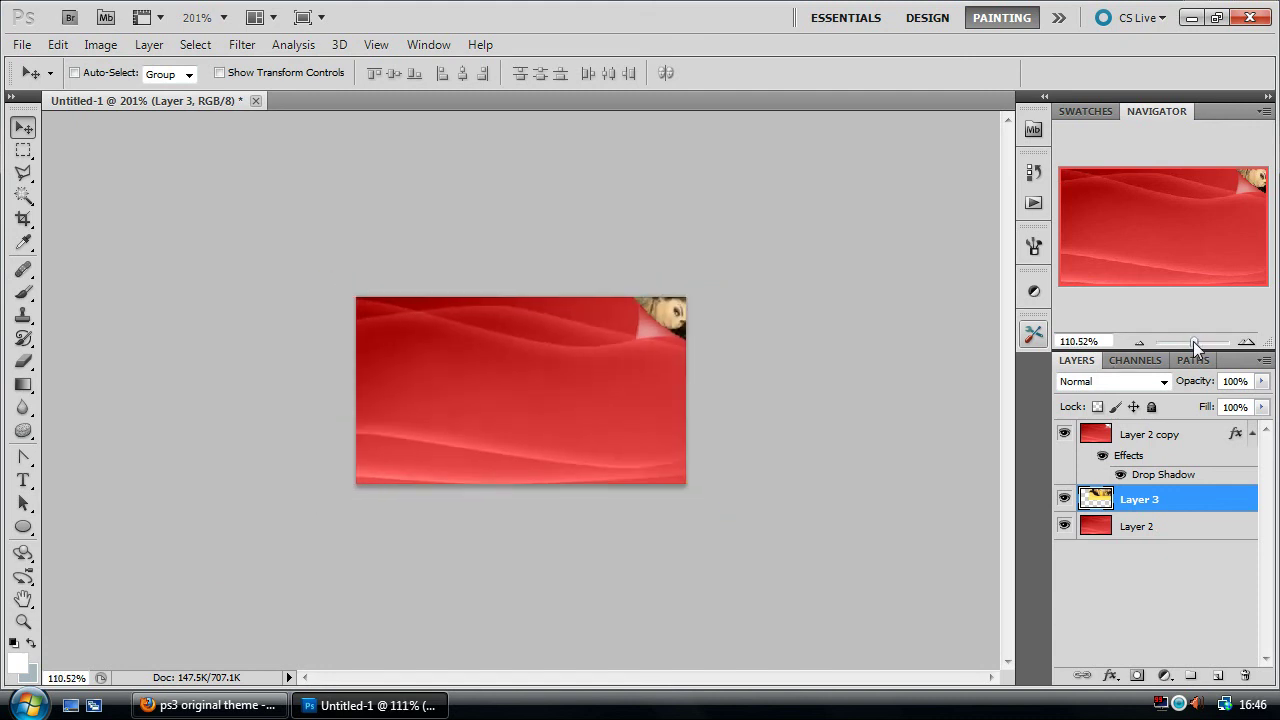
pyautogui.hotkey('ctrl', '1')
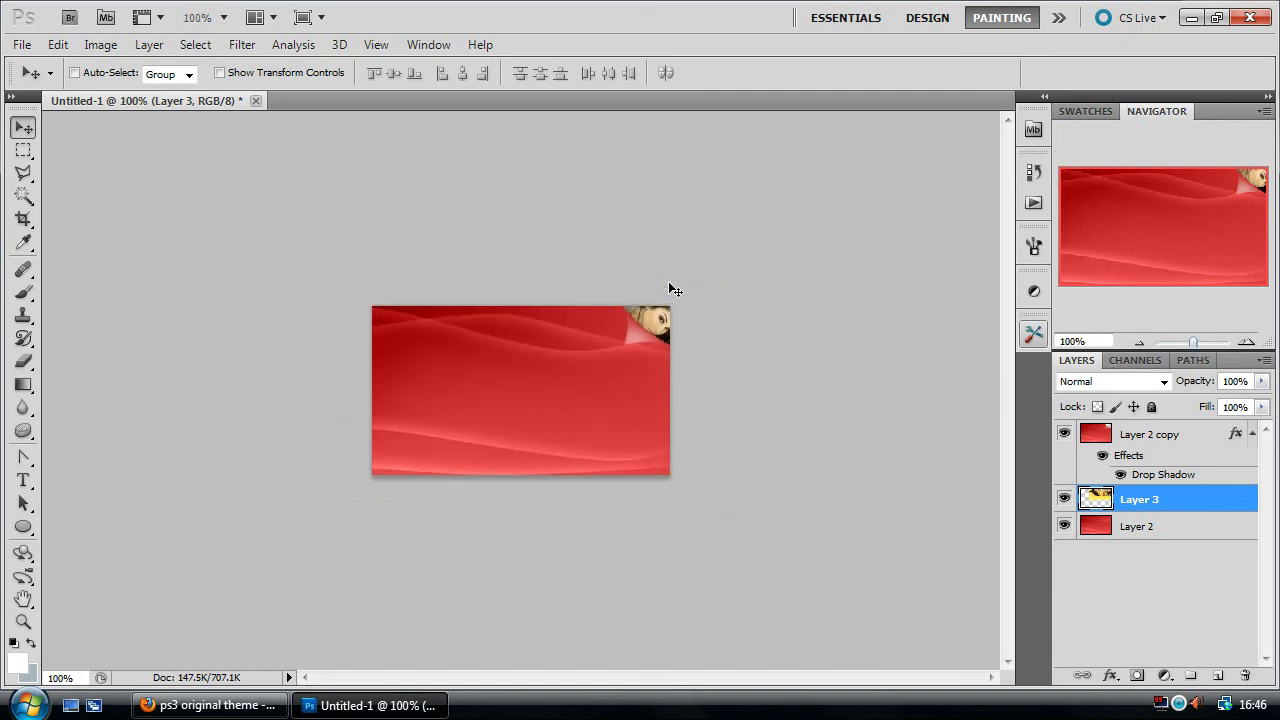